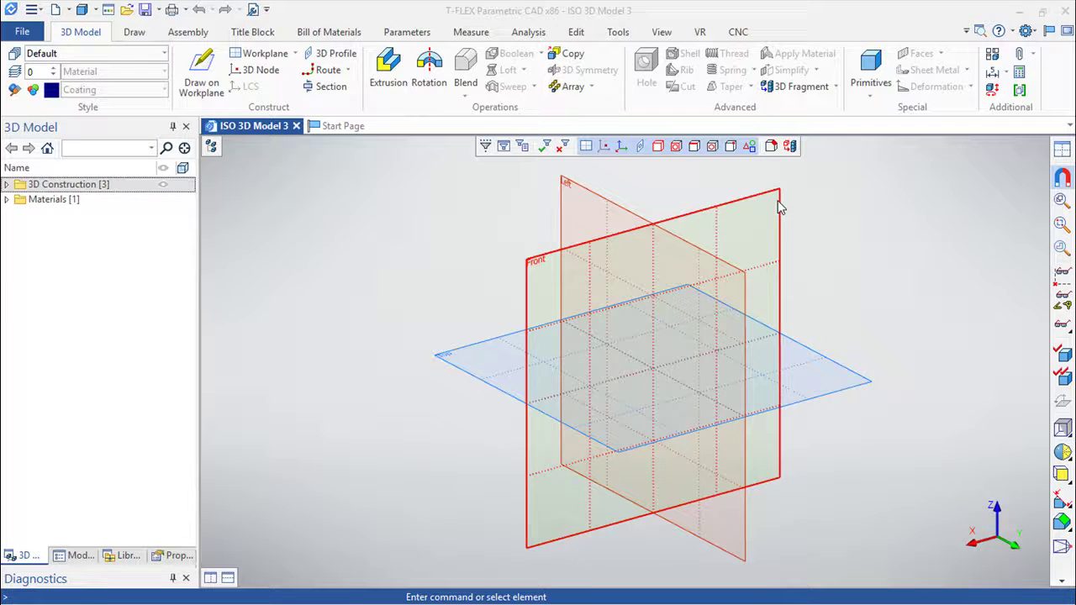
# Start drawing on the Front workplane and construct perpendicular lines at (0, 0).
pyautogui.rightClick(778, 199)
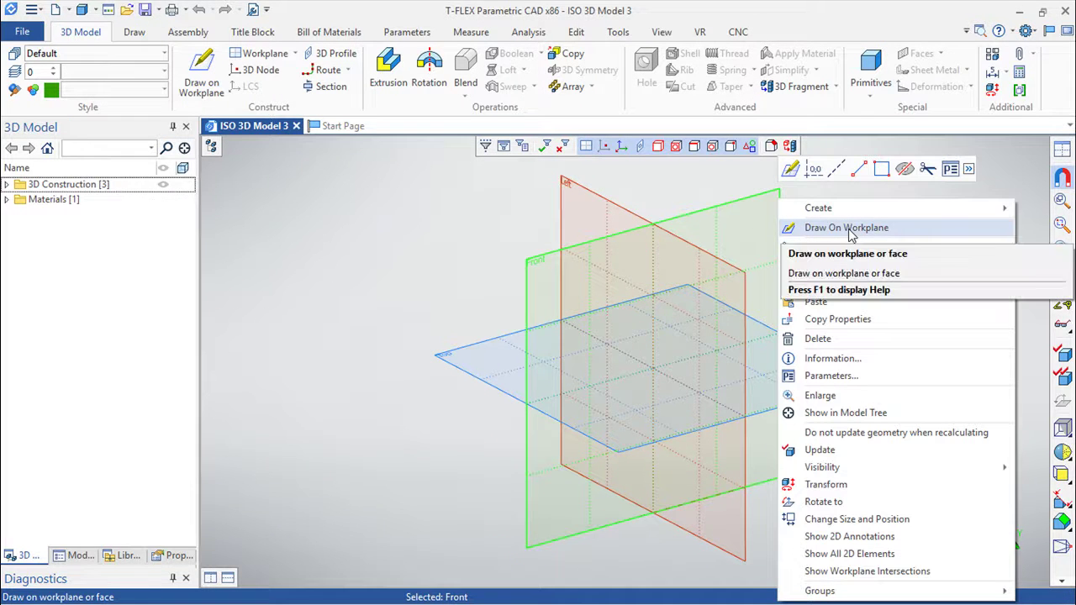
pyautogui.click(879, 229)
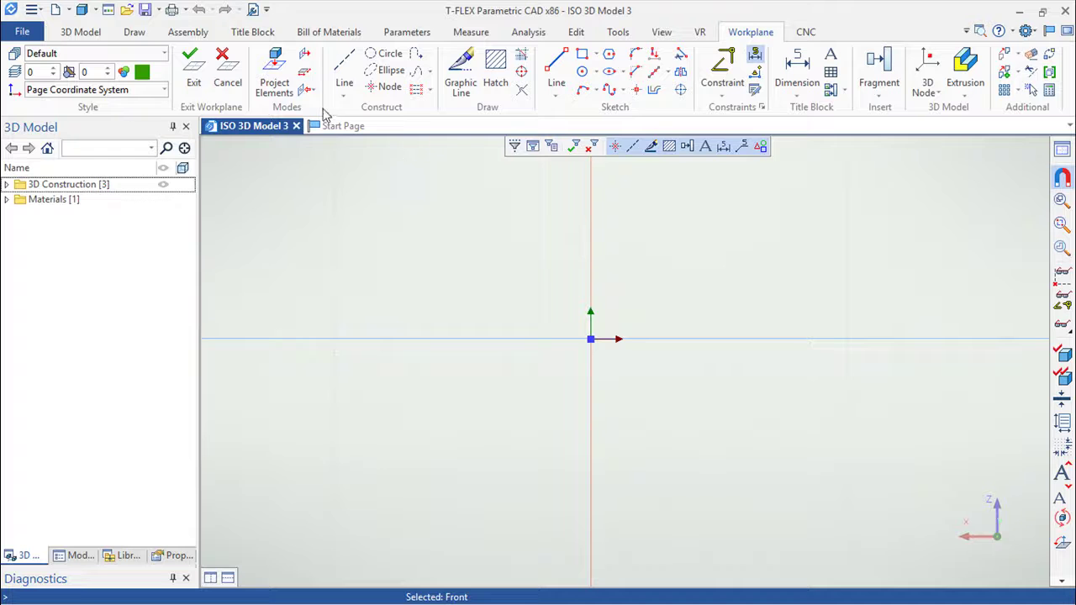
pyautogui.click(344, 97)
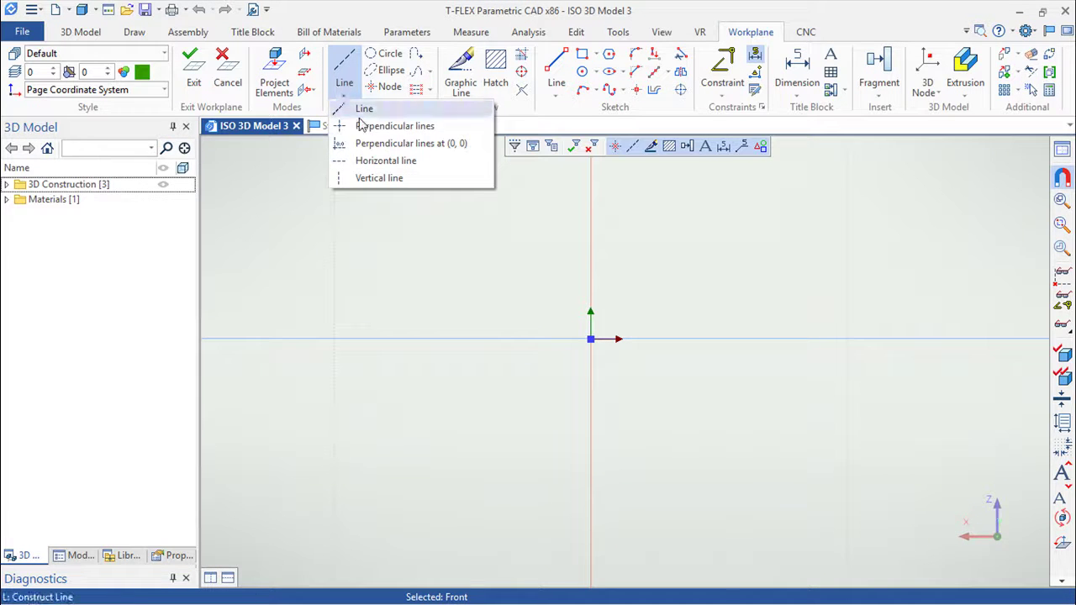
pyautogui.click(395, 143)
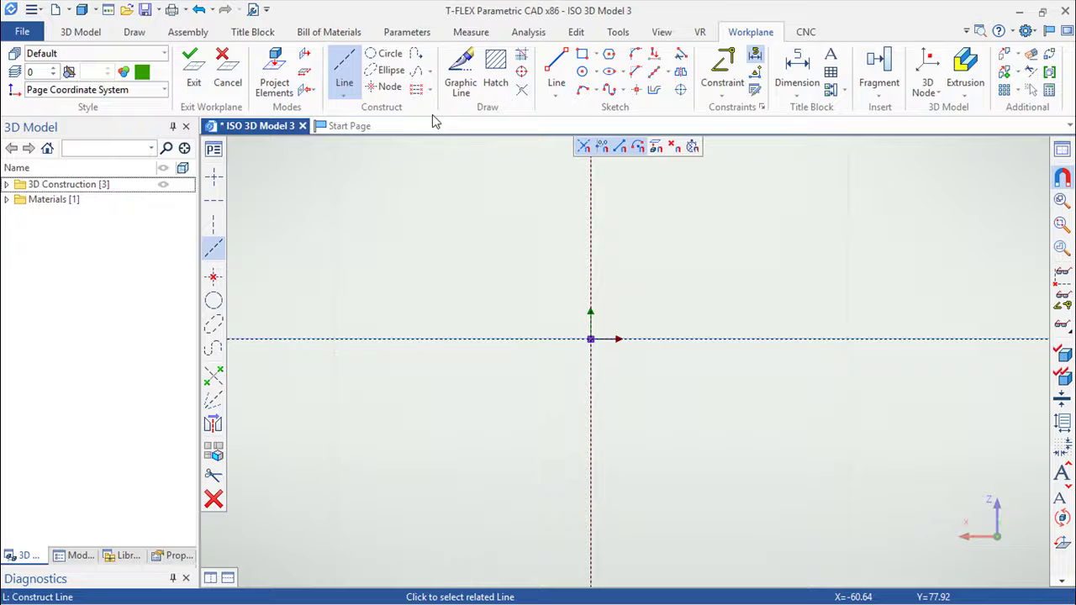
# Construct two vertical lines parallel to the vertical axis, one on each side at a distance of 25.
pyautogui.click(594, 269)
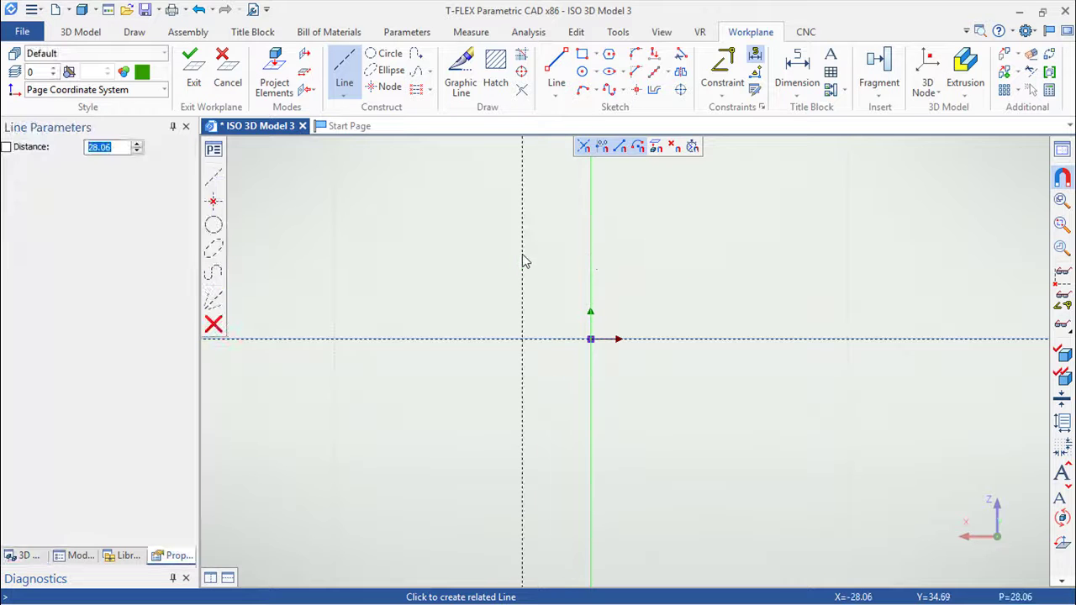
pyautogui.write('25')
pyautogui.click(521, 260)
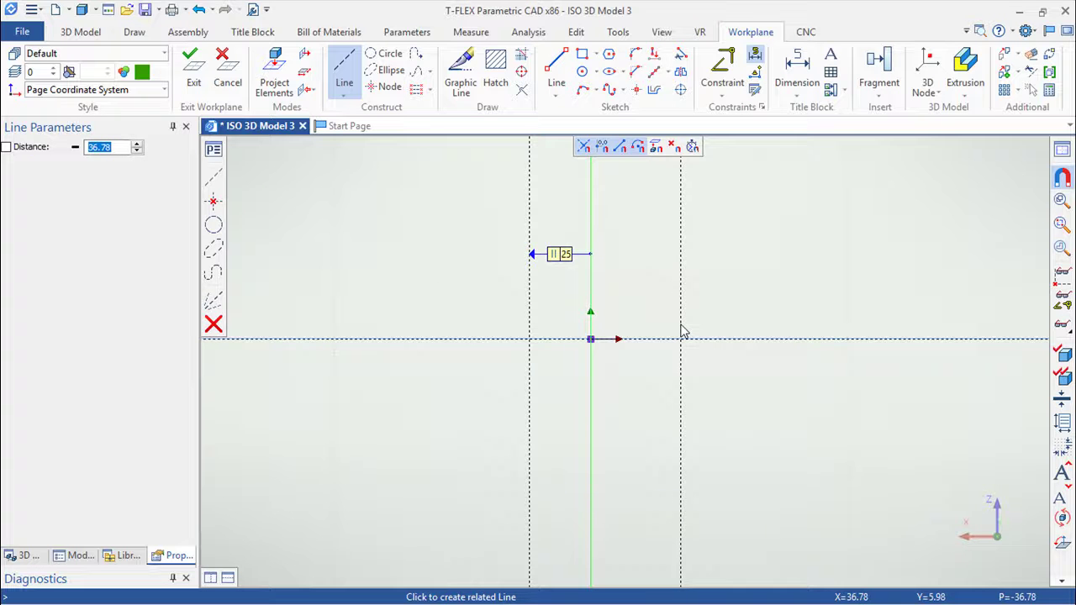
pyautogui.write('25')
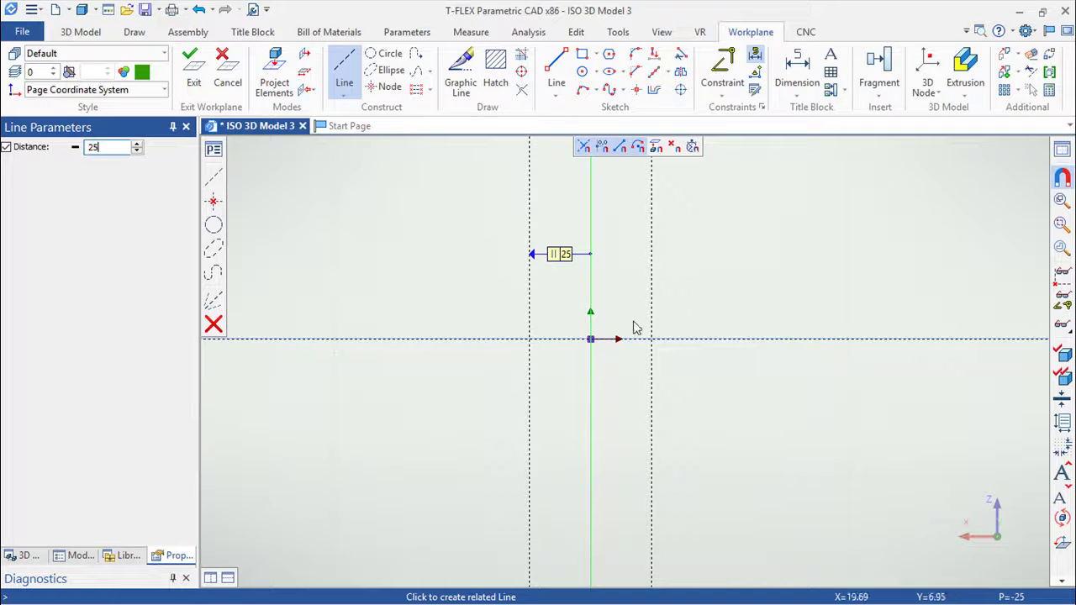
pyautogui.click(732, 347)
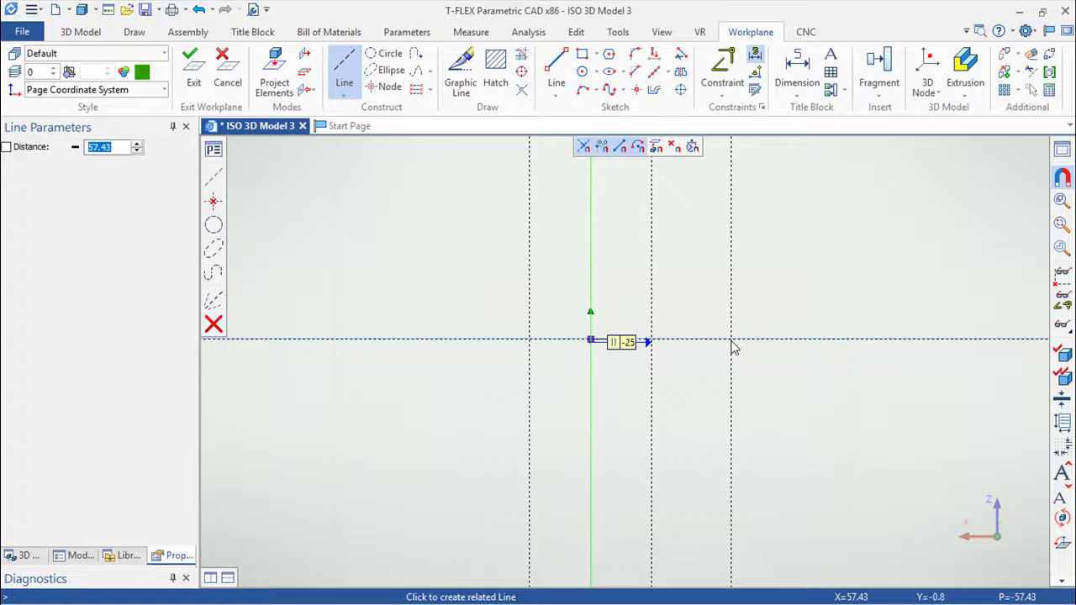
pyautogui.press('Escape')
# Construct a horizontal line above the horizontal axis at a distance driven by a new variable a with value 10.
pyautogui.click(729, 302)
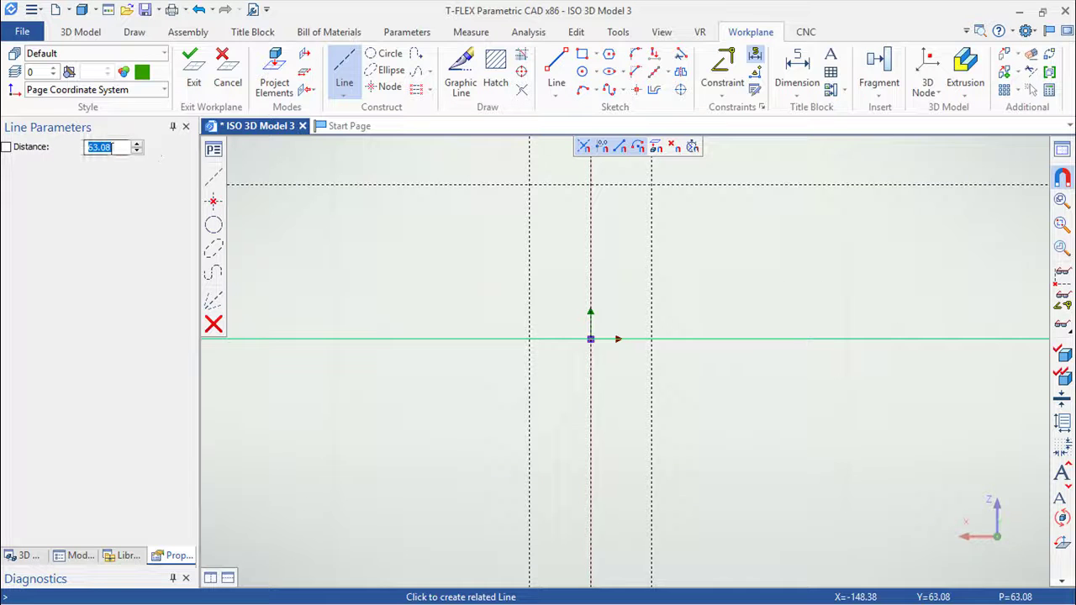
pyautogui.doubleClick(91, 148)
pyautogui.write('a')
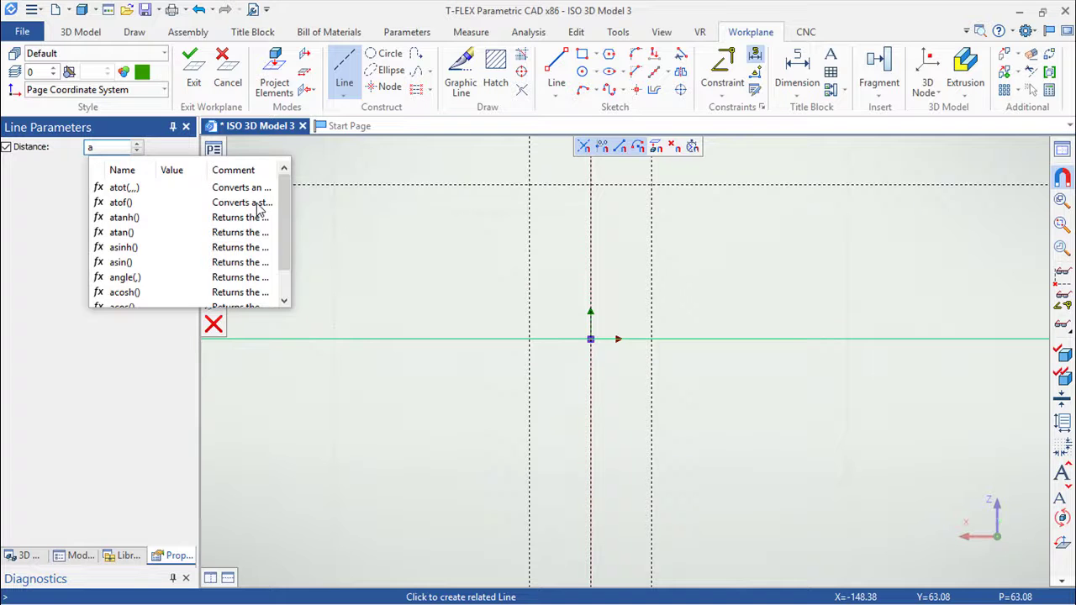
pyautogui.press('Return')
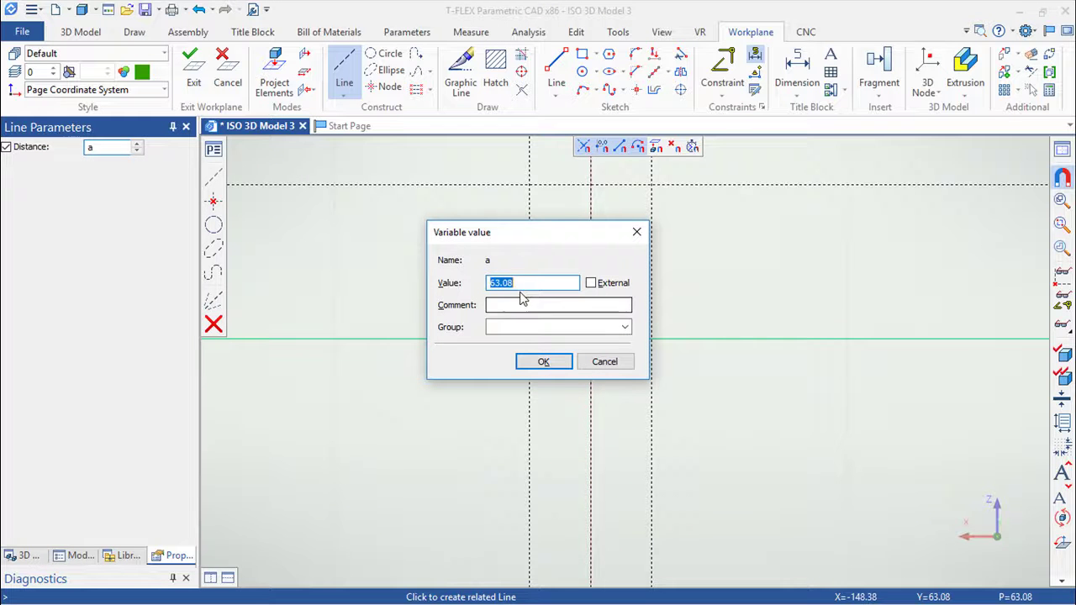
pyautogui.write('10')
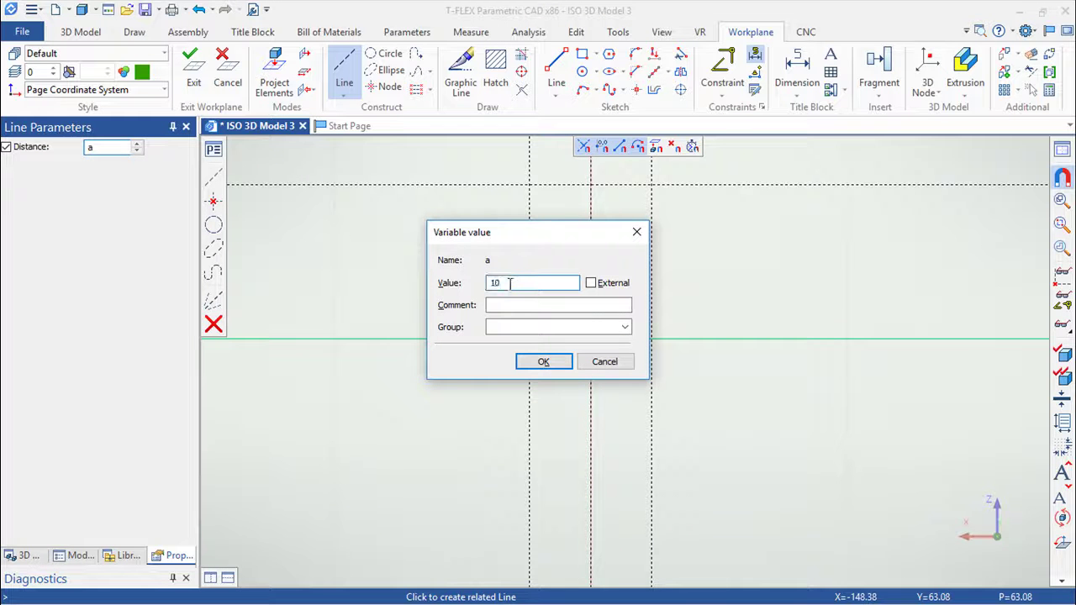
pyautogui.click(553, 362)
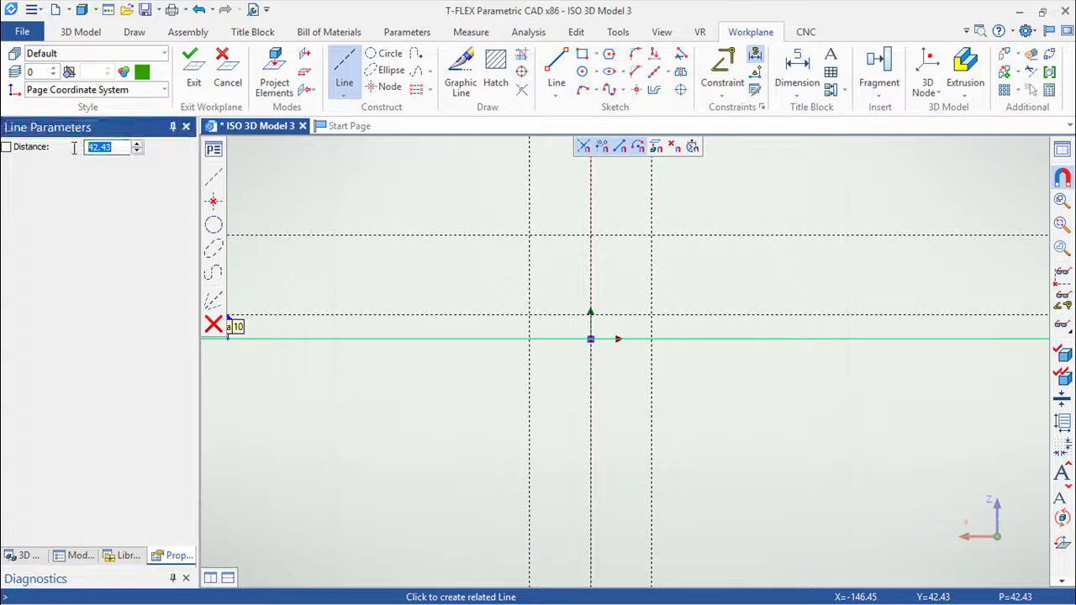
# Construct a second horizontal line below the horizontal axis at distance -a.
pyautogui.write('-a')
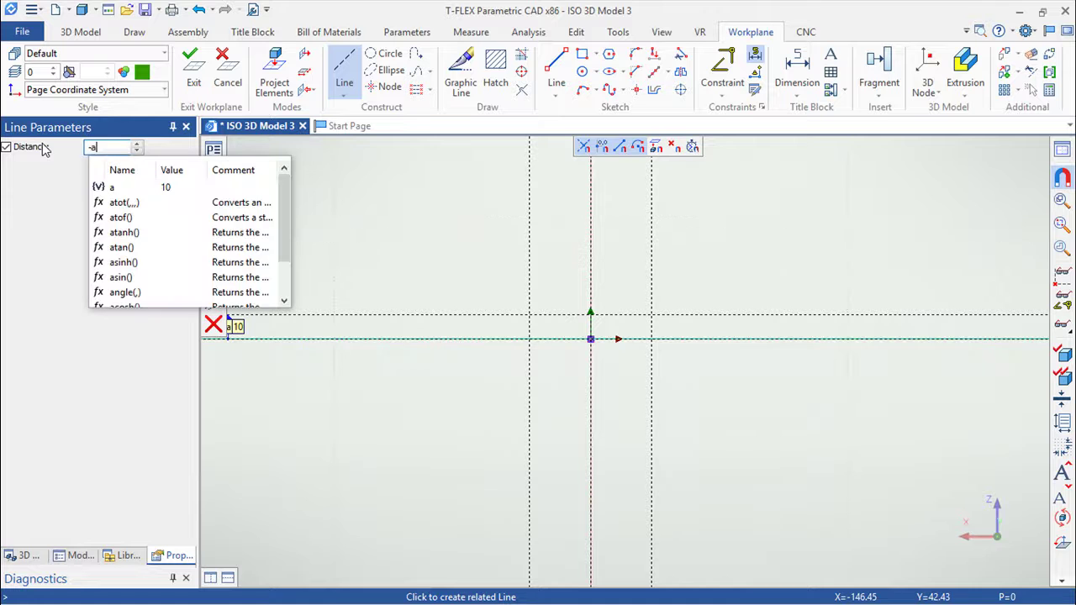
pyautogui.press('Return')
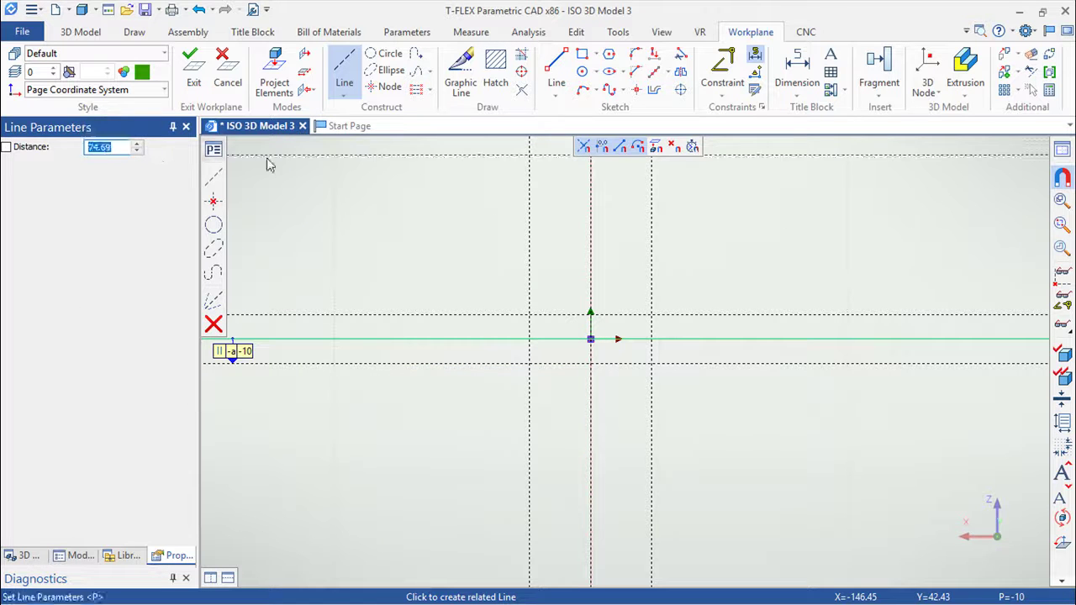
pyautogui.rightClick(749, 417)
# Outline the rectangle between the four outer construction line intersections with graphic lines and finish the workplane drawing.
pyautogui.scroll(2, 745, 415)
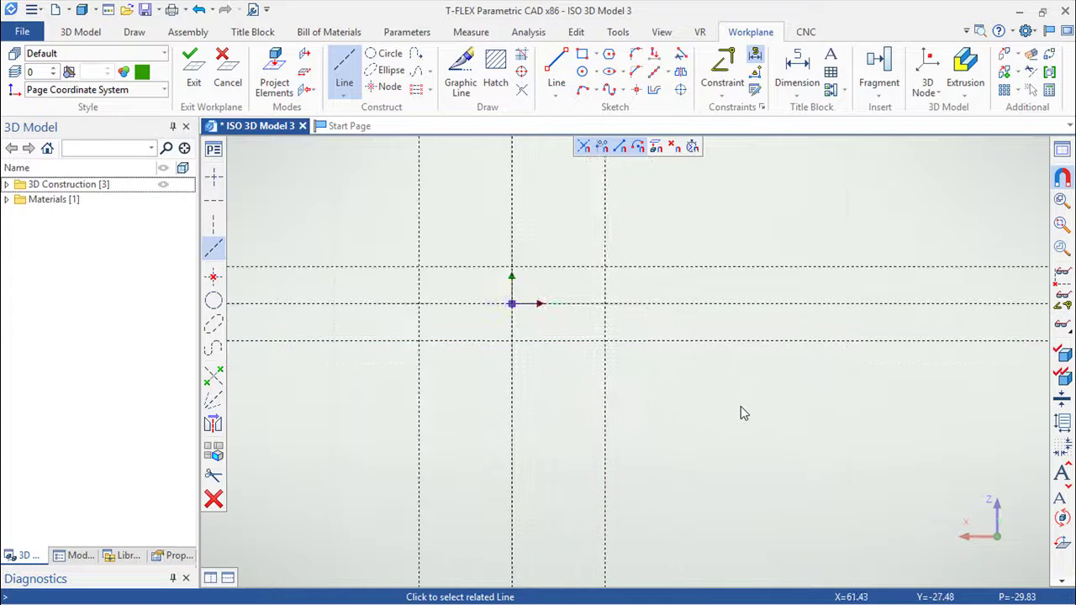
pyautogui.moveTo(713, 413); pyautogui.dragTo(849, 427, button='middle')
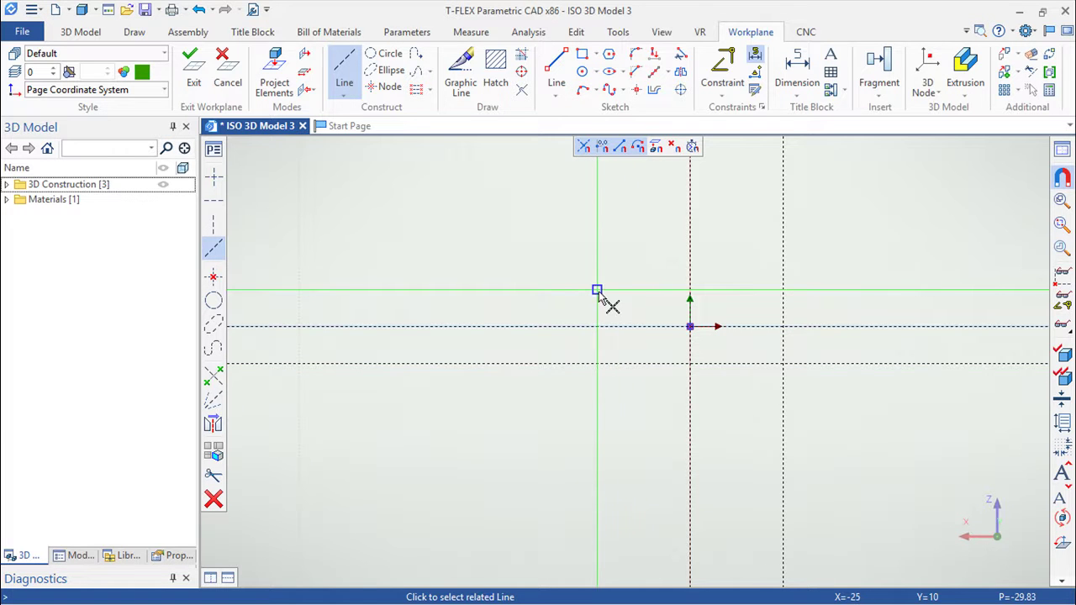
pyautogui.moveTo(880, 398); pyautogui.dragTo(787, 417, button='middle')
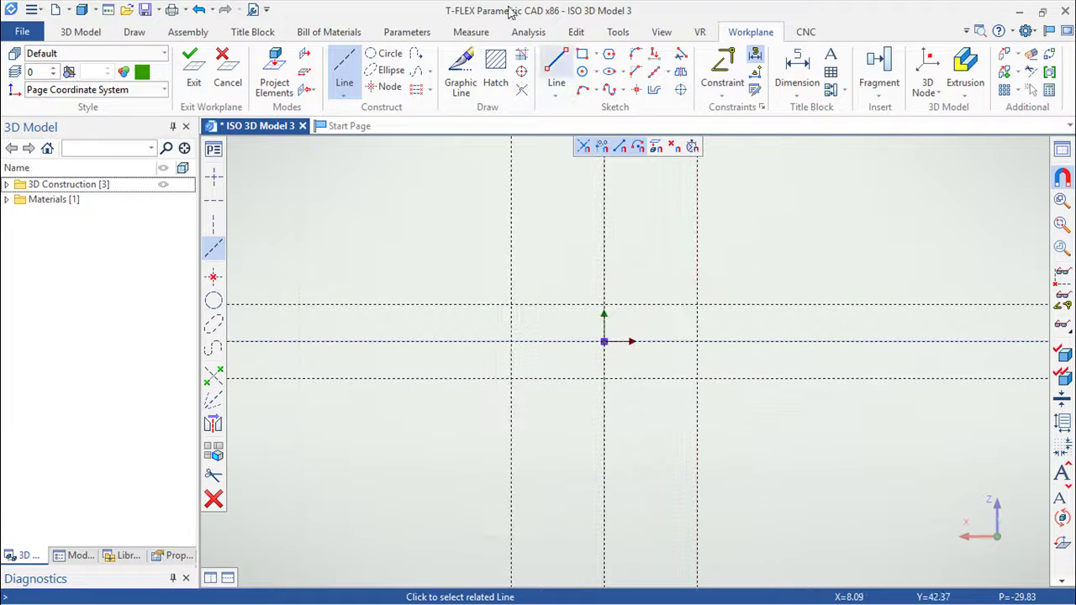
pyautogui.click(461, 77)
pyautogui.click(511, 304)
pyautogui.click(511, 378)
pyautogui.click(696, 379)
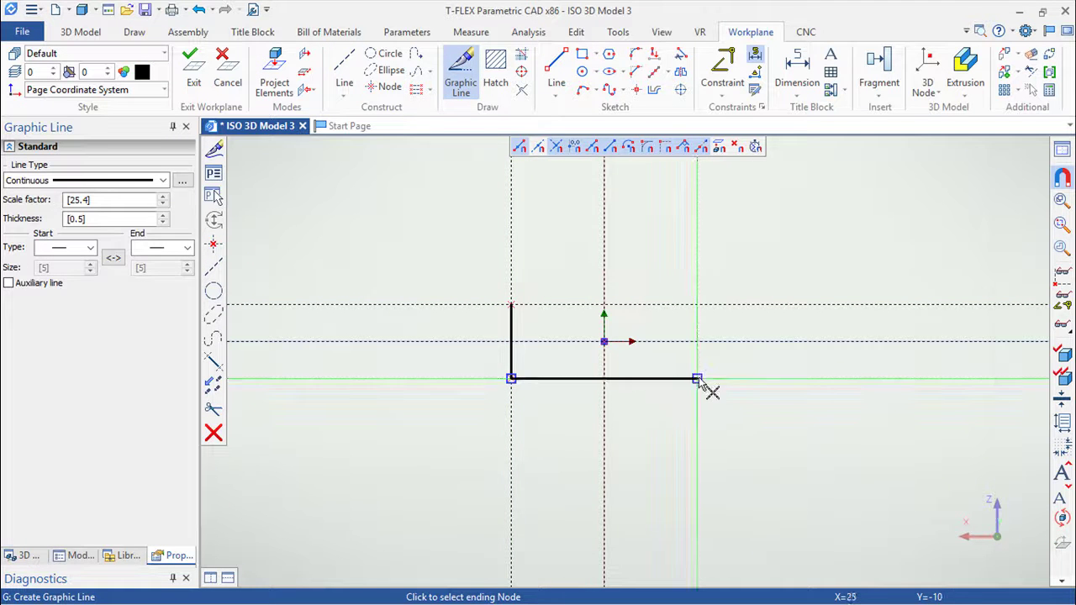
pyautogui.click(696, 304)
pyautogui.click(510, 304)
pyautogui.rightClick(376, 244)
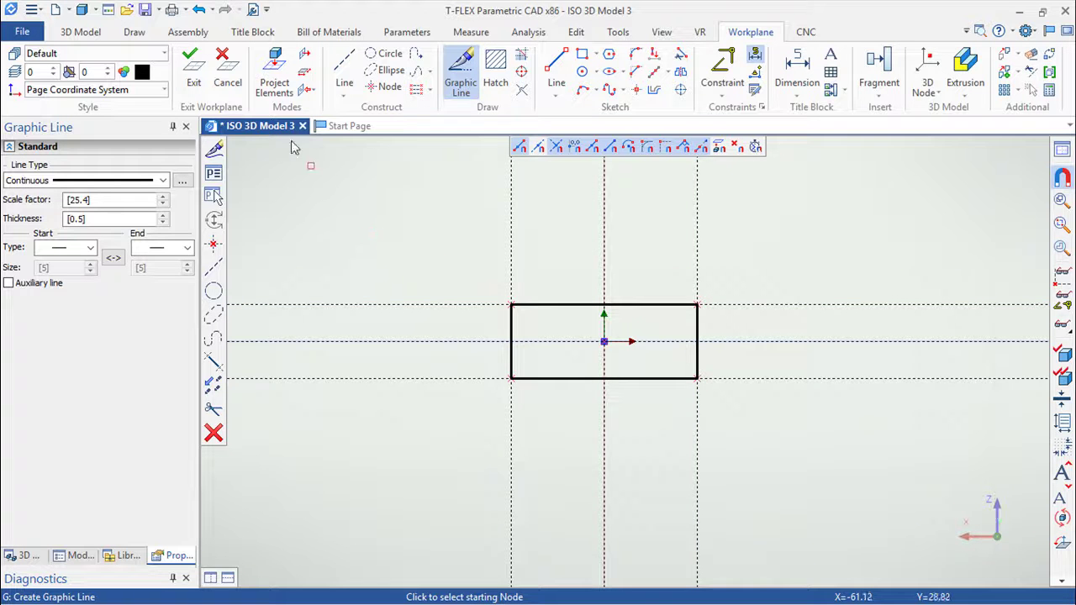
pyautogui.click(191, 74)
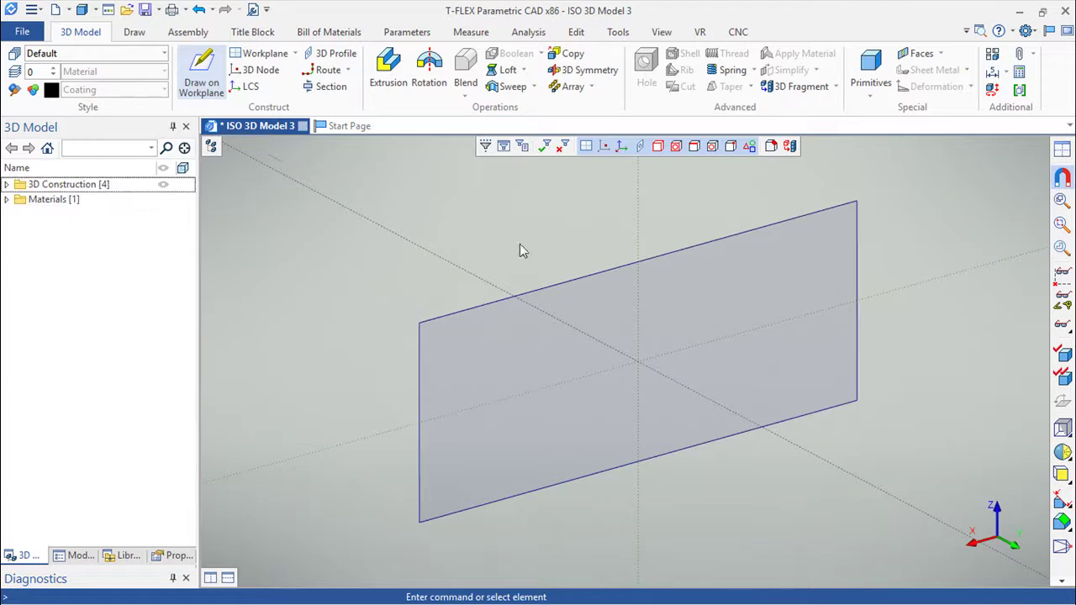
# Extrude the rectangular profile to a length of 500.
pyautogui.scroll(-8, 533, 259)
pyautogui.moveTo(555, 321); pyautogui.dragTo(423, 180, button='right')
pyautogui.click(378, 74)
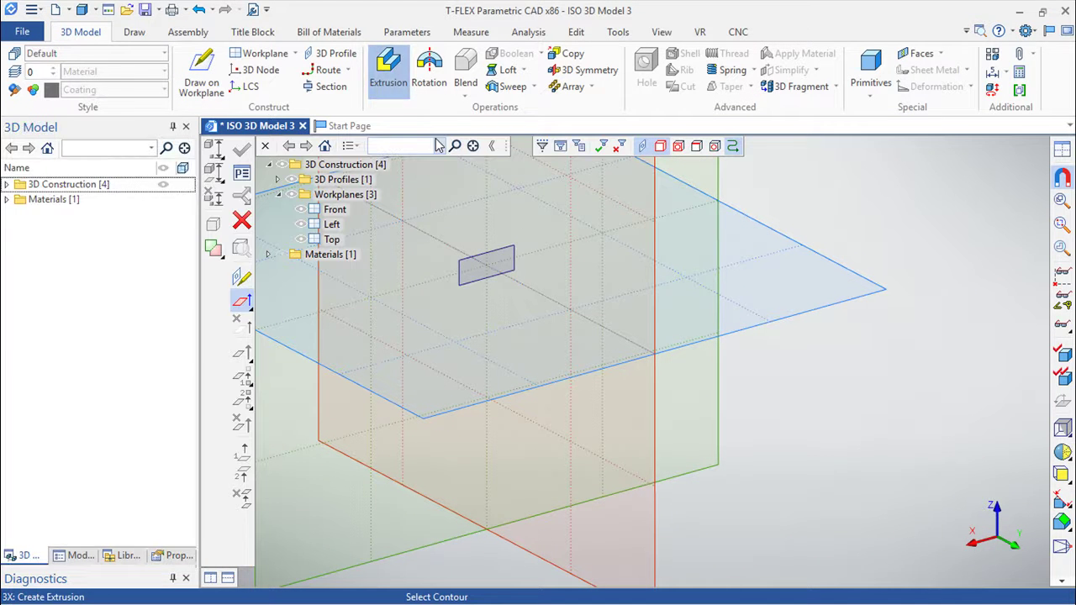
pyautogui.click(504, 265)
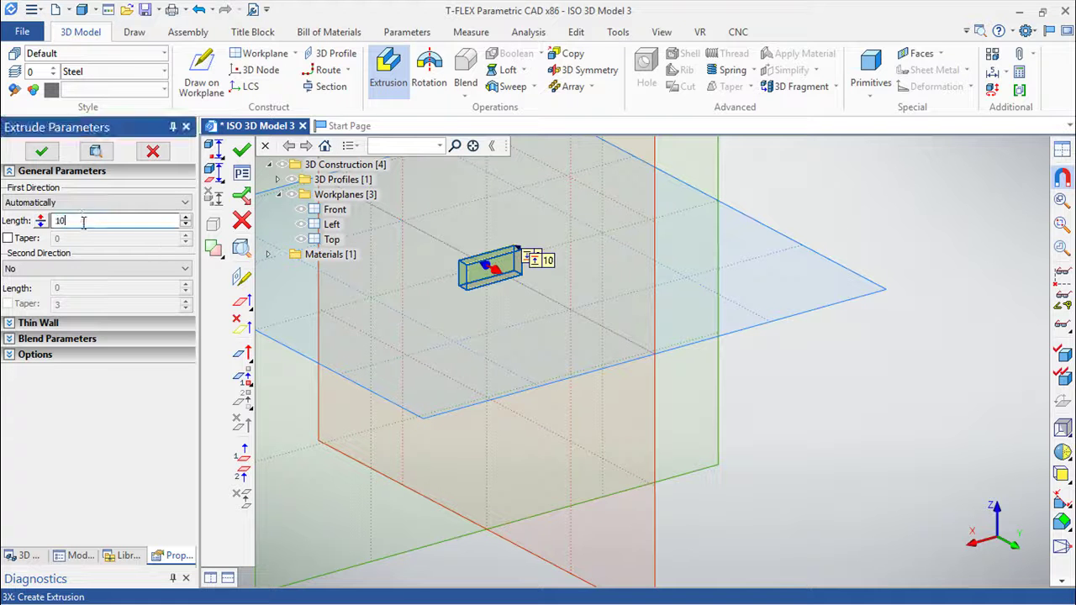
pyautogui.write('500')
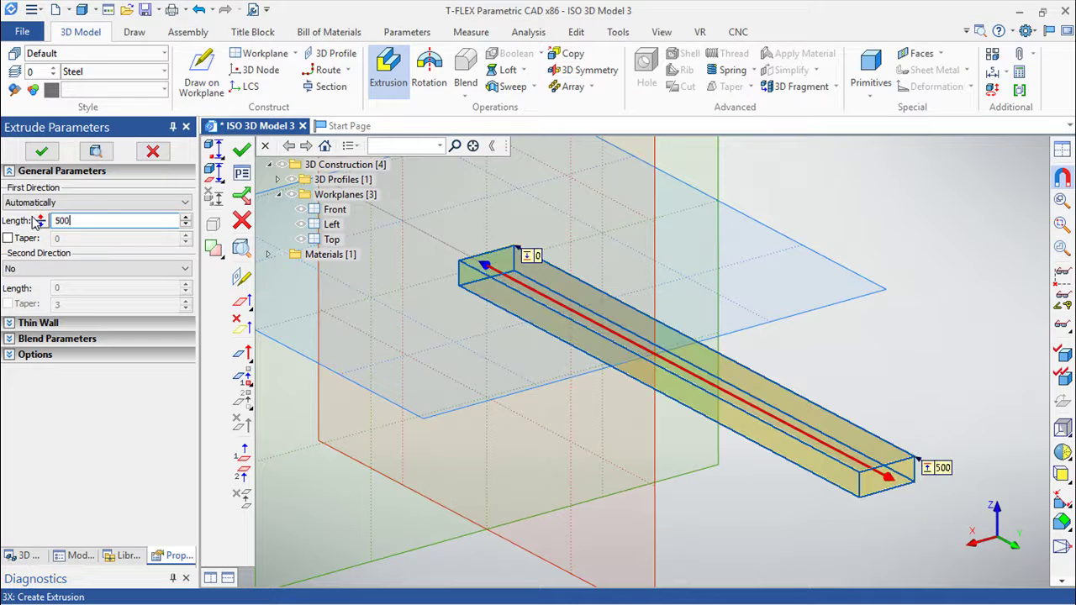
pyautogui.click(243, 151)
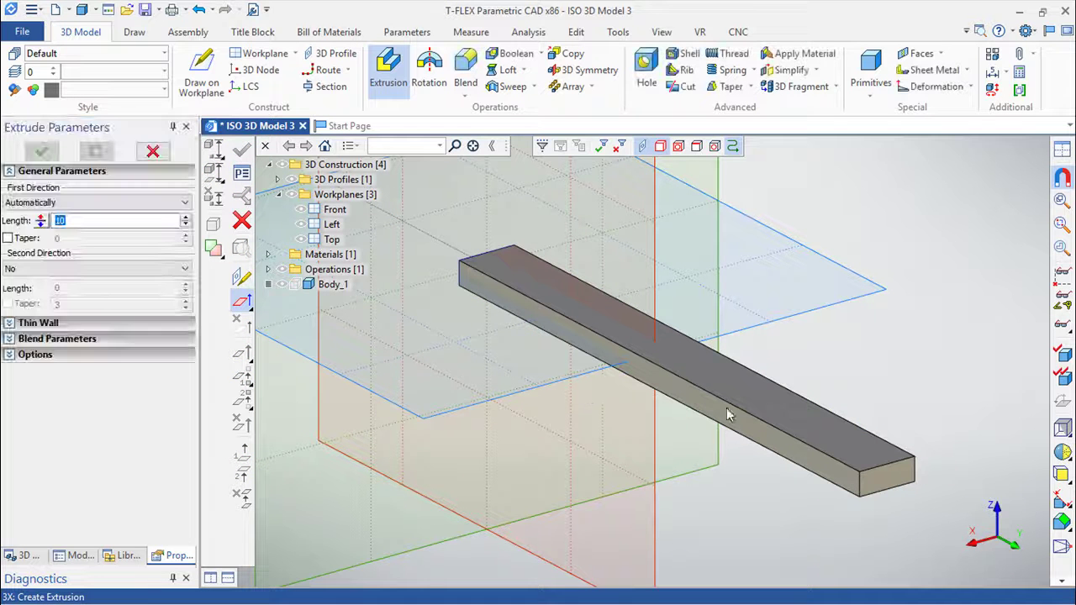
pyautogui.press('Escape')
# Create a new FEA study of type Static Strength with the extruded bar as its study element.
pyautogui.scroll(2, 472, 437)
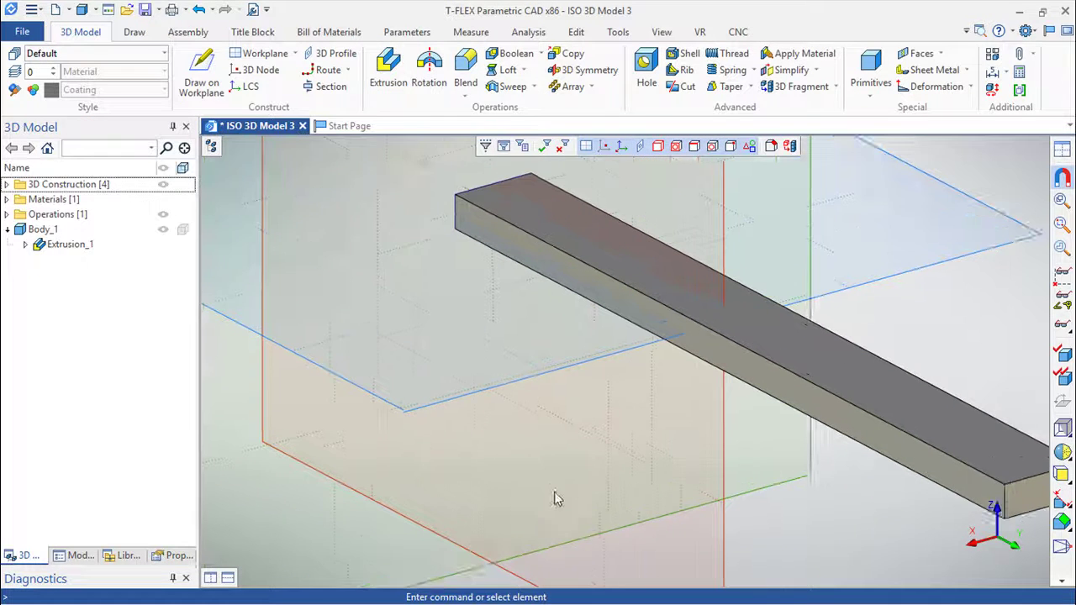
pyautogui.scroll(-2, 554, 458)
pyautogui.moveTo(782, 491); pyautogui.dragTo(708, 448, button='middle')
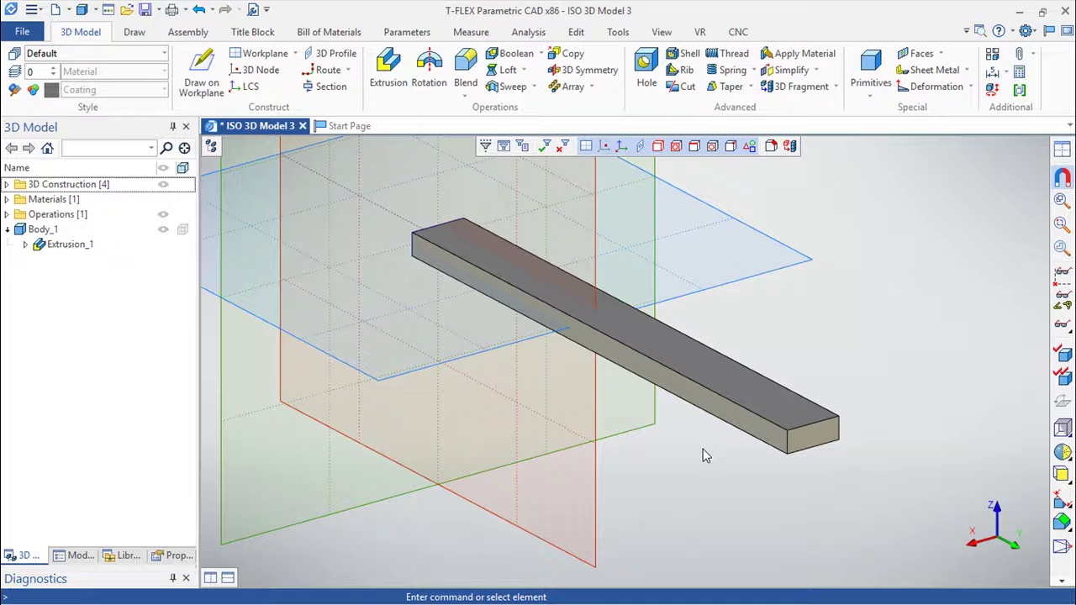
pyautogui.click(529, 34)
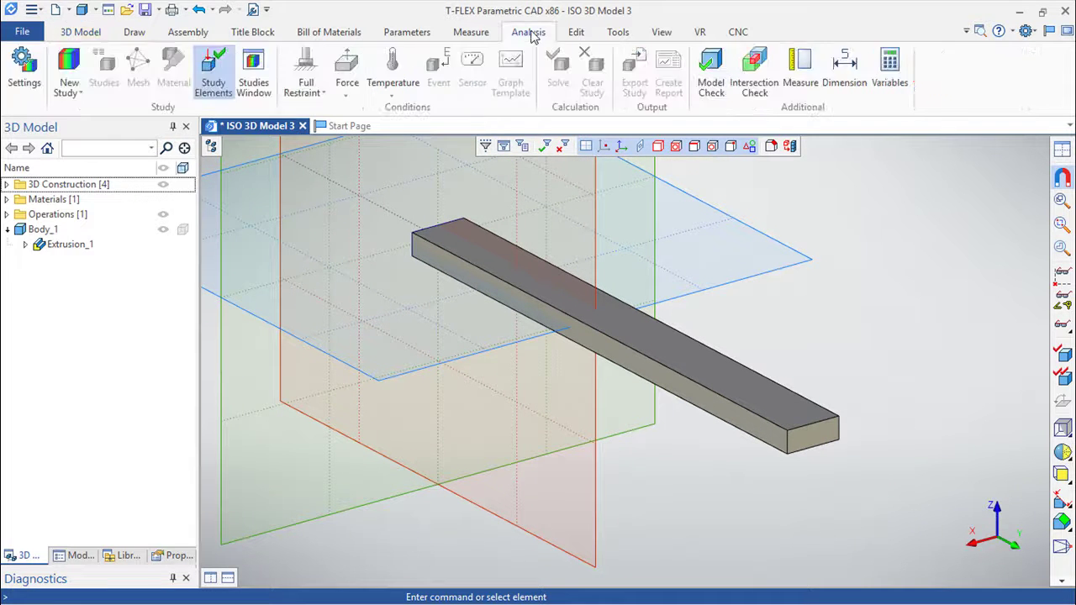
pyautogui.click(69, 88)
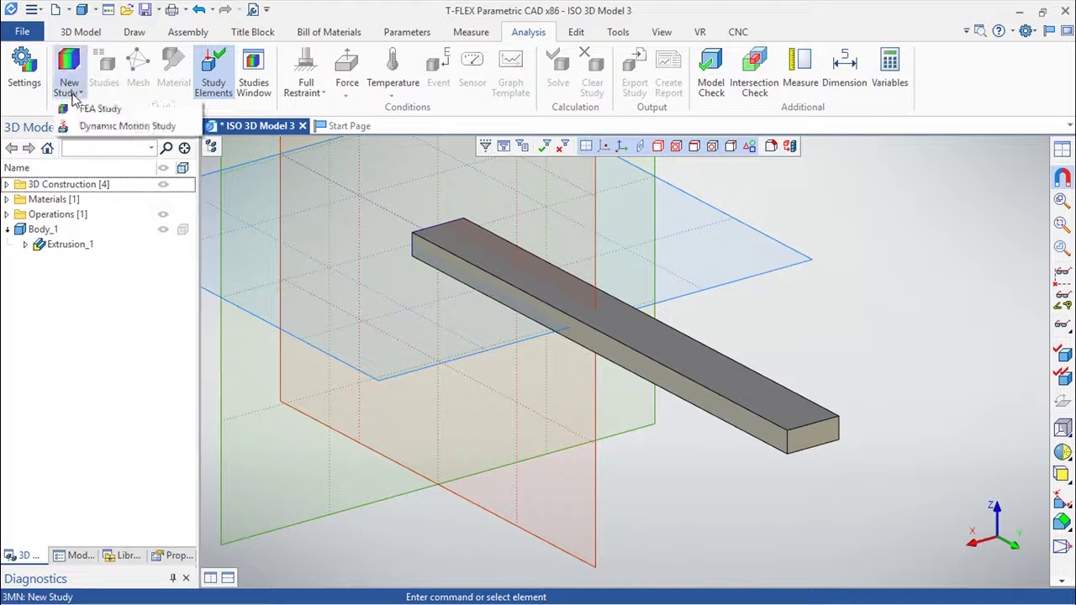
pyautogui.click(111, 123)
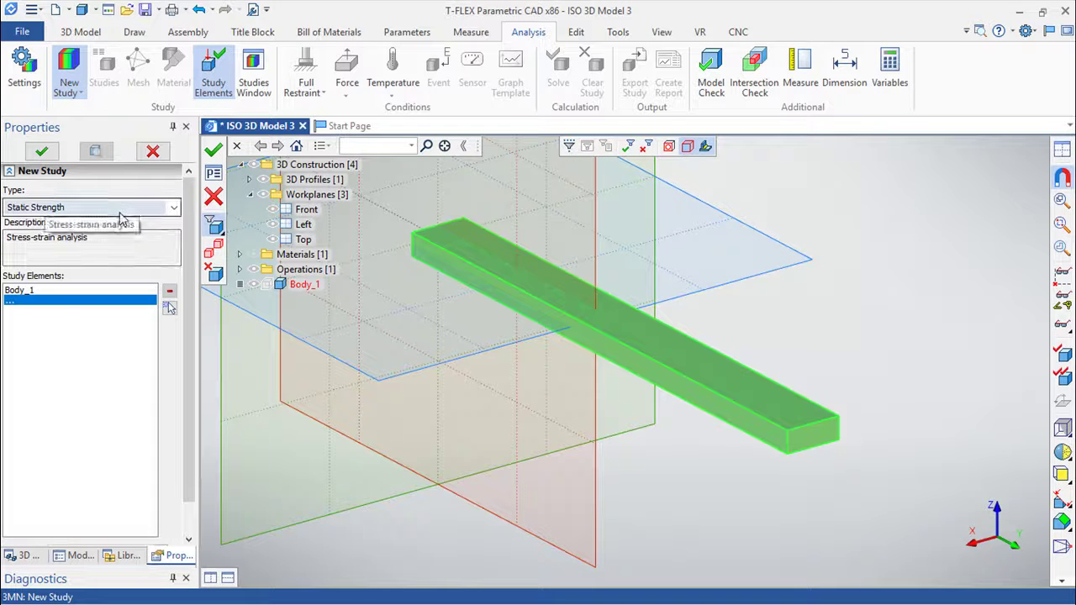
pyautogui.click(37, 289)
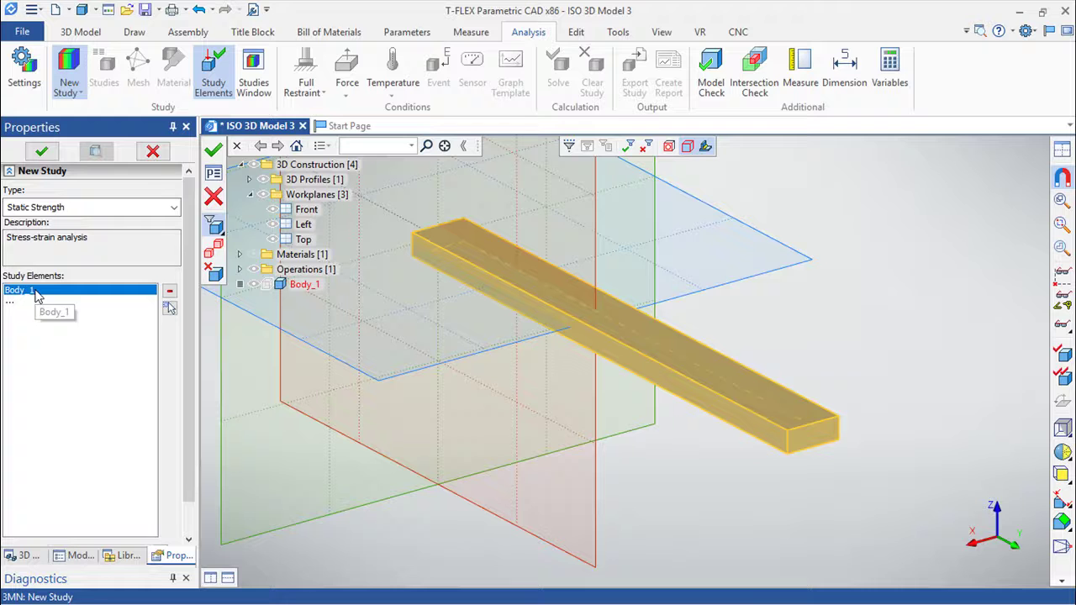
pyautogui.click(214, 151)
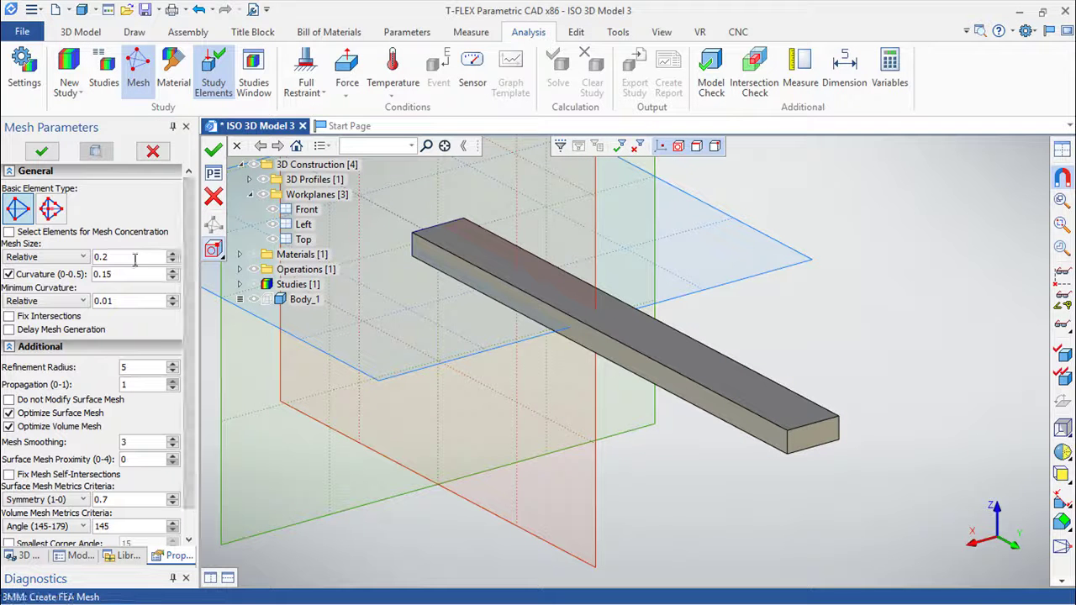
# Generate the bar's finite element mesh with relative mesh size 0.02 and tetrahedral elements with mid-side nodes.
pyautogui.click(134, 257)
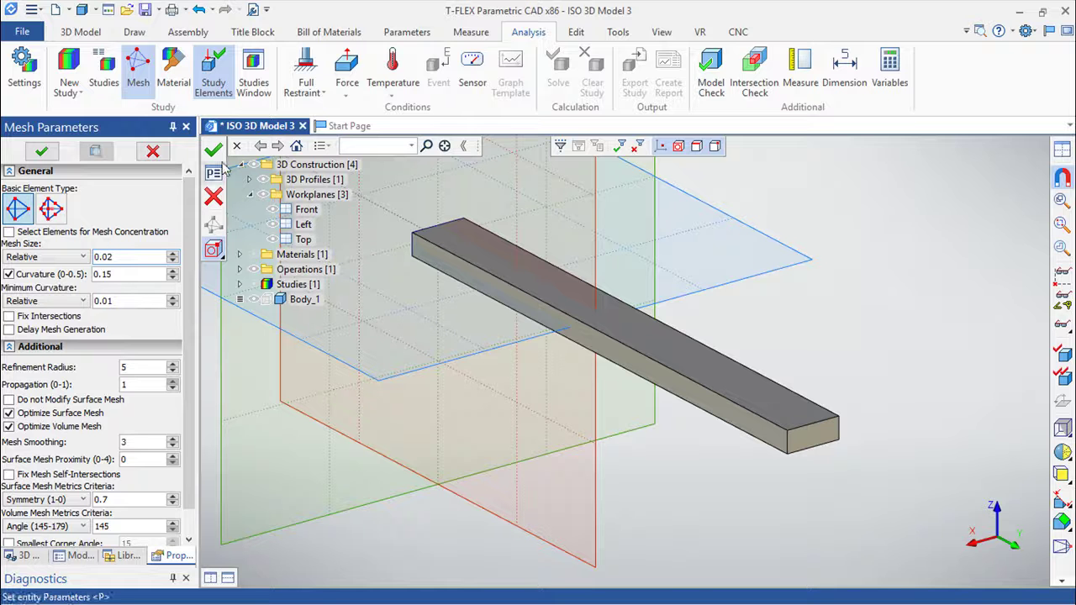
pyautogui.click(51, 208)
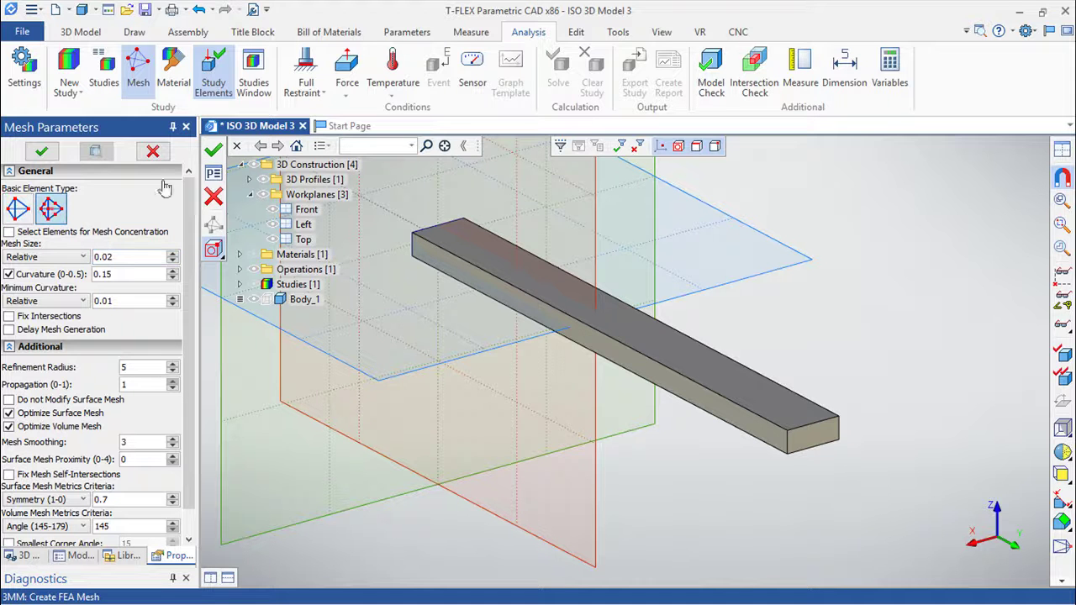
pyautogui.click(213, 150)
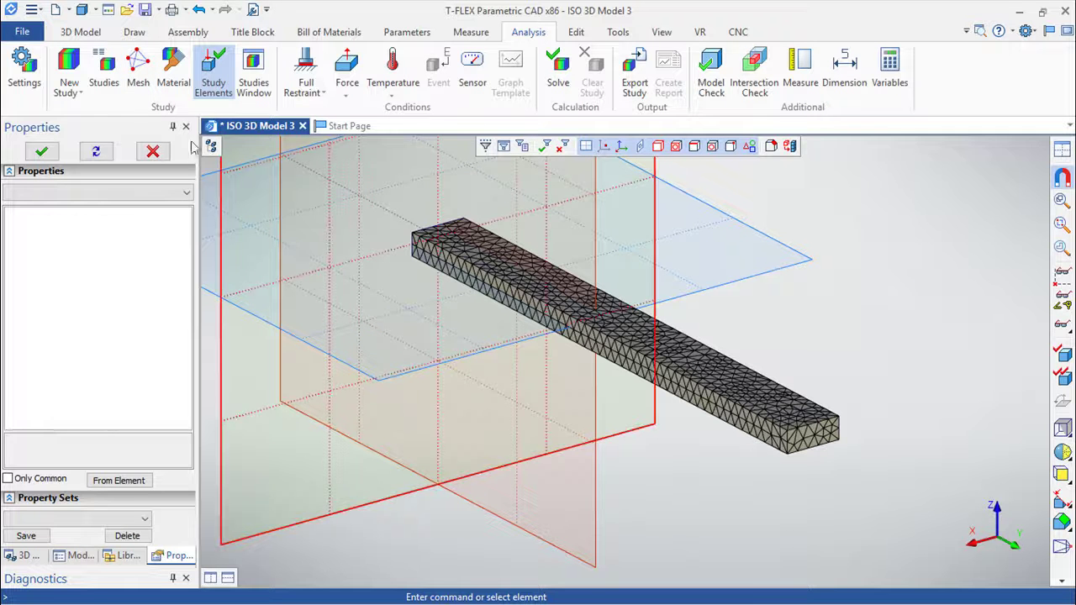
# Review and accept the bar's study material properties, and apply a full restraint to its end face nearest the workplanes.
pyautogui.click(171, 71)
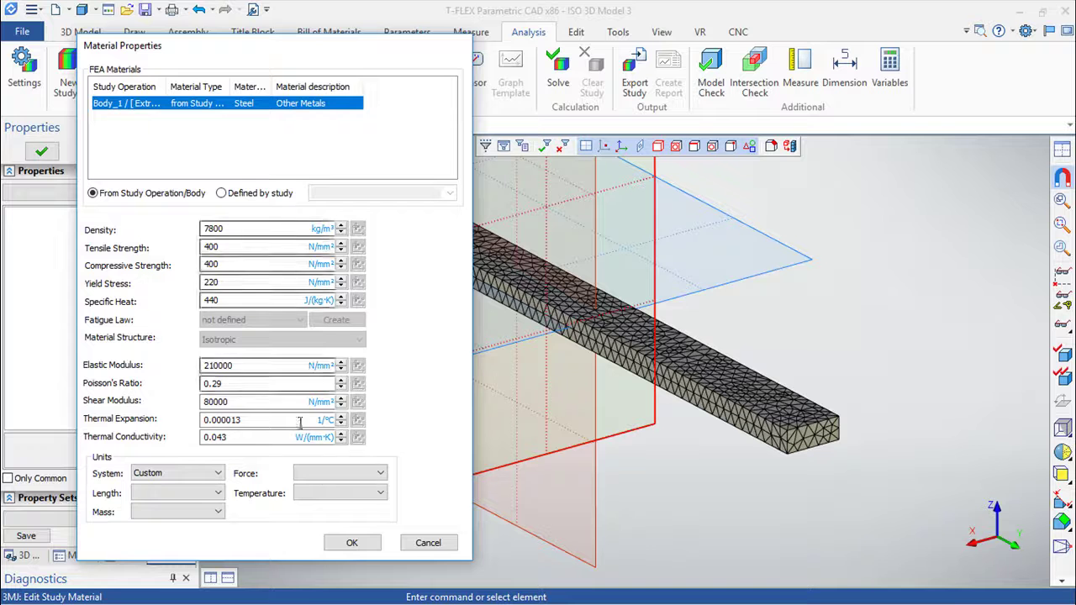
pyautogui.click(352, 544)
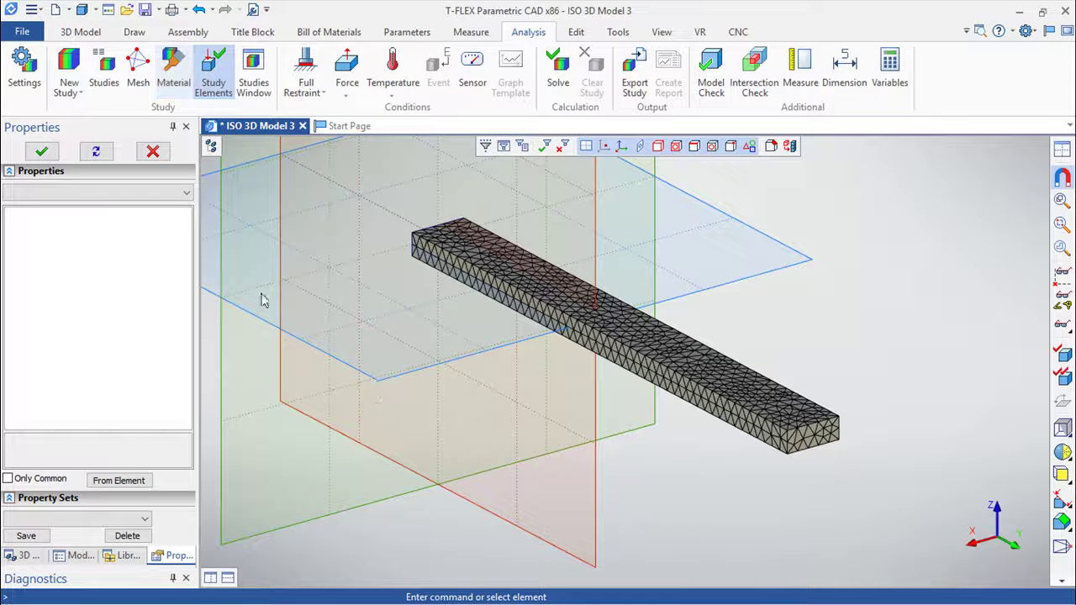
pyautogui.click(323, 93)
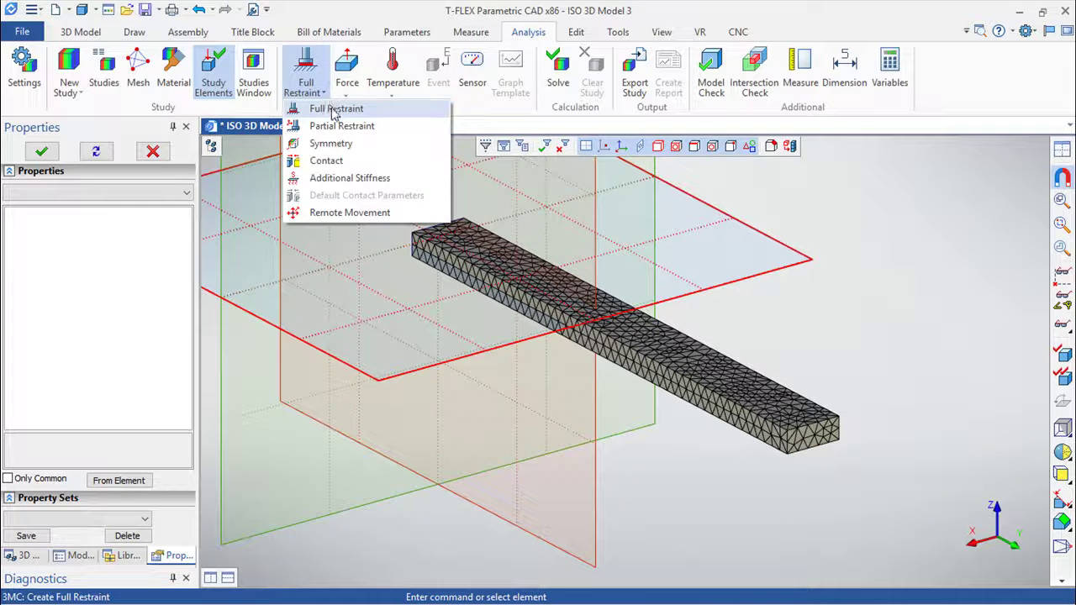
pyautogui.click(334, 107)
pyautogui.moveTo(518, 430); pyautogui.dragTo(840, 517)
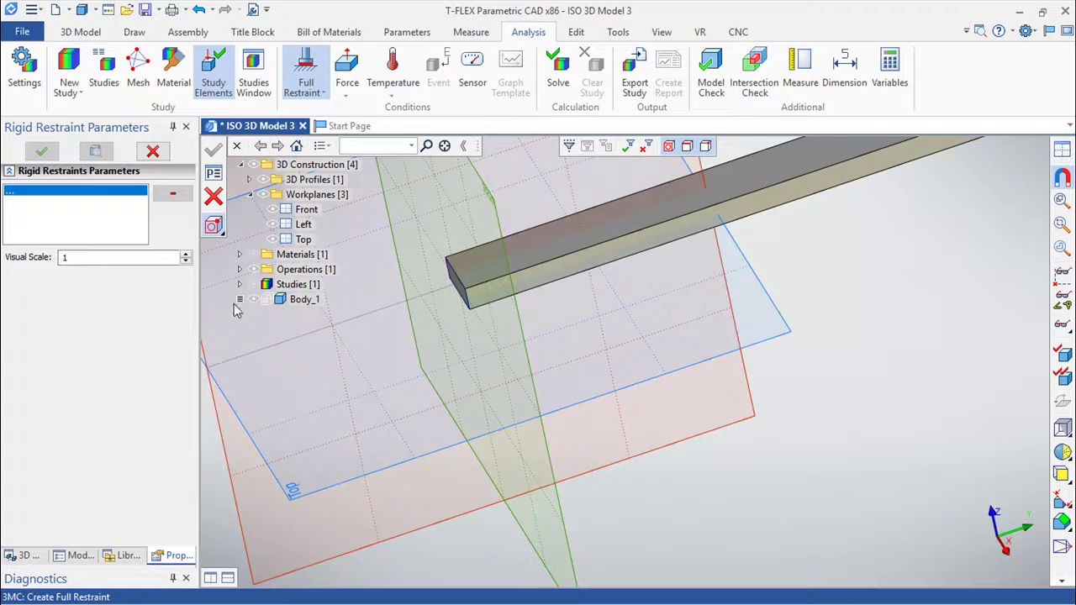
pyautogui.moveTo(398, 368); pyautogui.dragTo(531, 343)
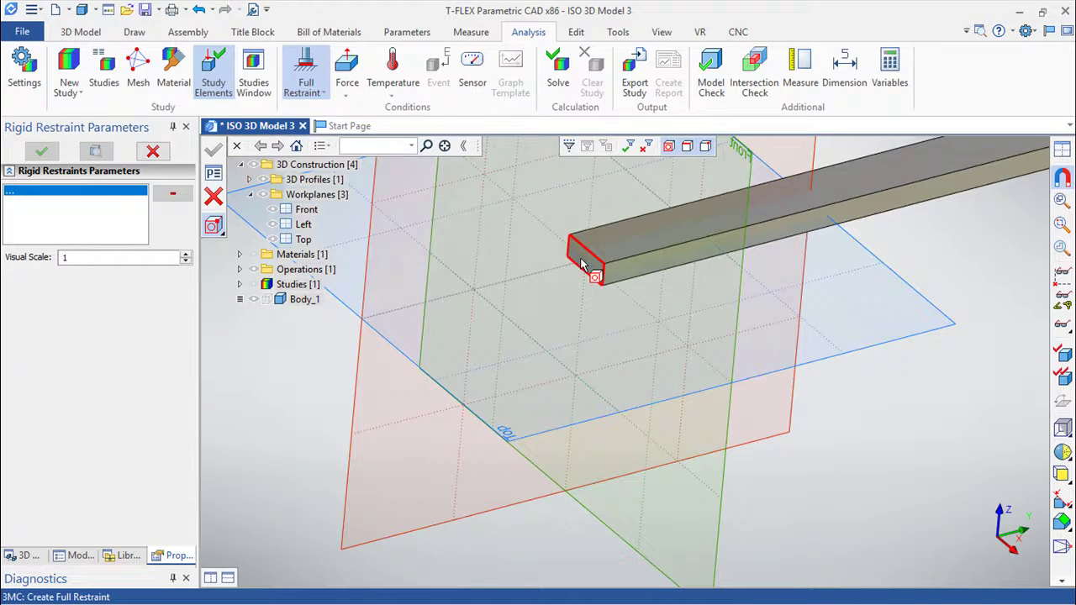
pyautogui.click(586, 262)
pyautogui.click(213, 151)
# Start a force load on the upper edge of the bar's free end with a value of 10000 N.
pyautogui.scroll(-7, 510, 411)
pyautogui.moveTo(688, 494); pyautogui.dragTo(372, 435)
pyautogui.moveTo(696, 524)
pyautogui.mouseDown()
pyautogui.moveTo(627, 554)
pyautogui.moveTo(689, 538)
pyautogui.mouseUp()
pyautogui.moveTo(821, 300); pyautogui.dragTo(788, 318)
pyautogui.scroll(3, 841, 319)
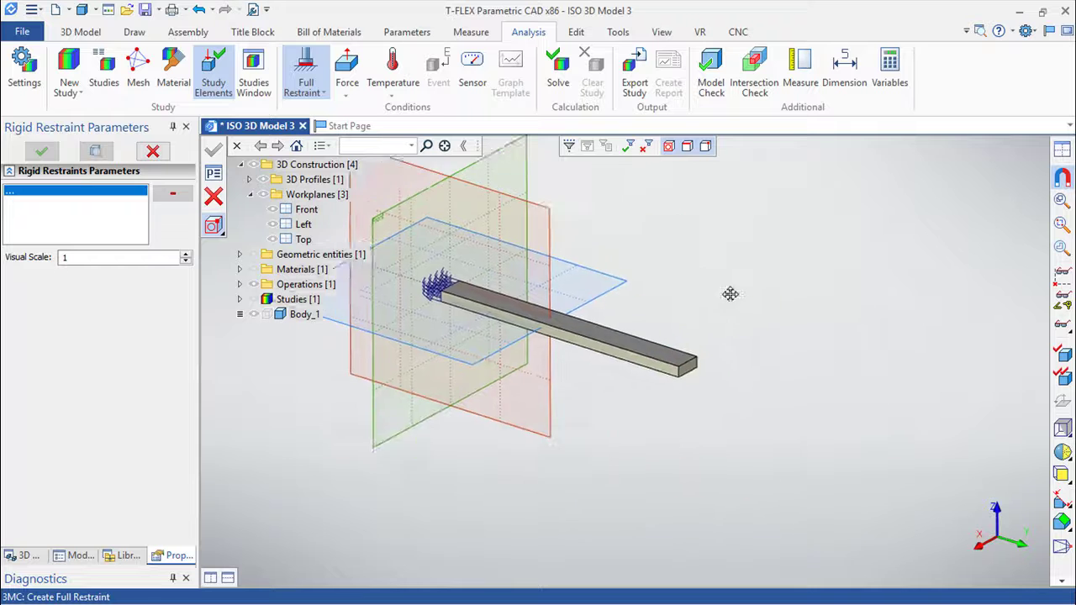
pyautogui.scroll(5, 779, 370)
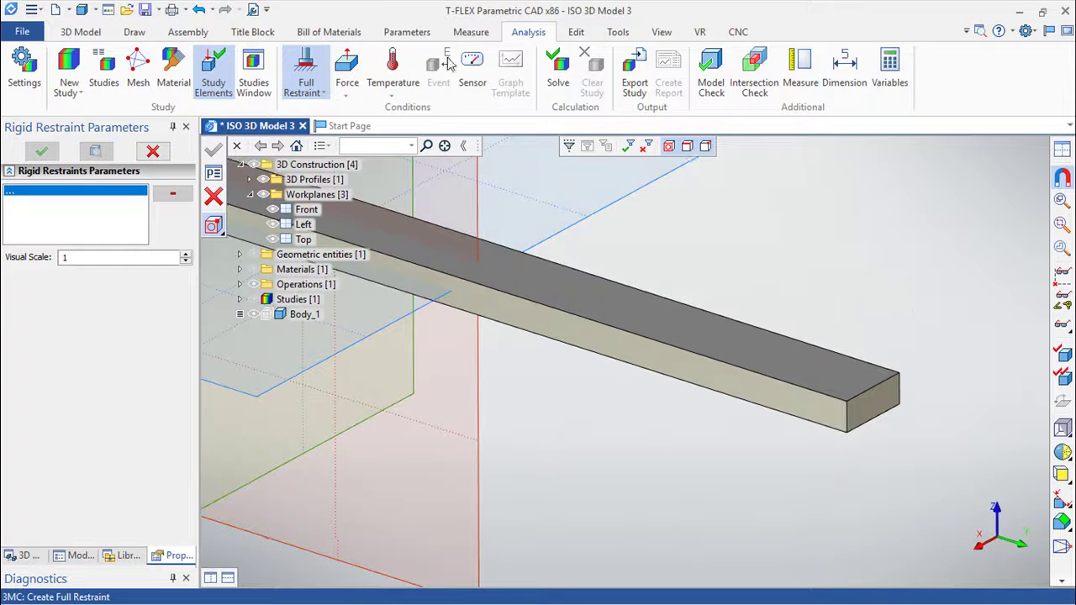
pyautogui.click(347, 93)
pyautogui.click(370, 110)
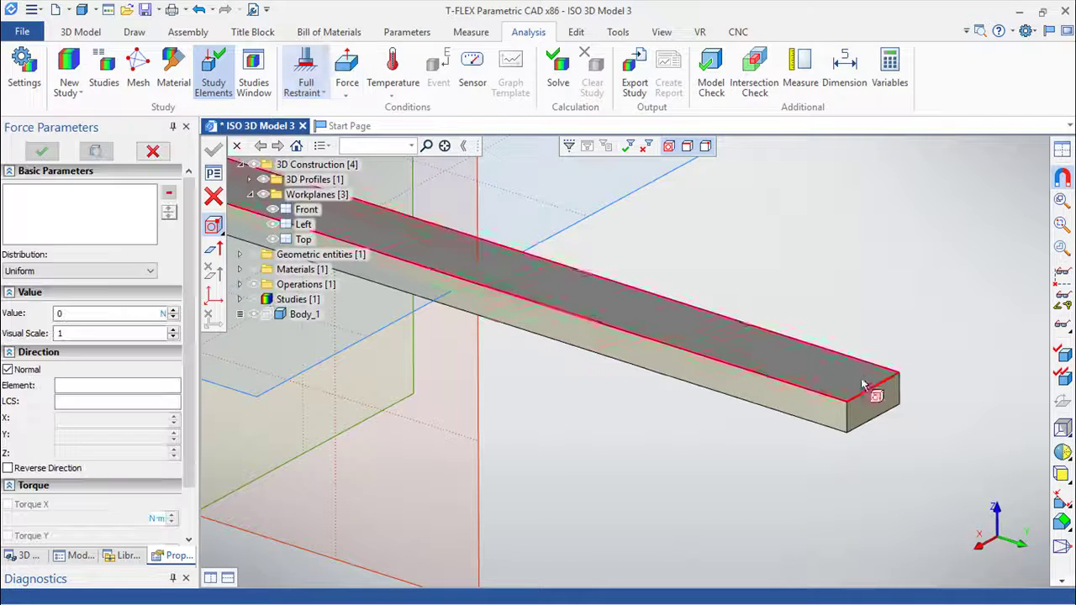
pyautogui.click(360, 280)
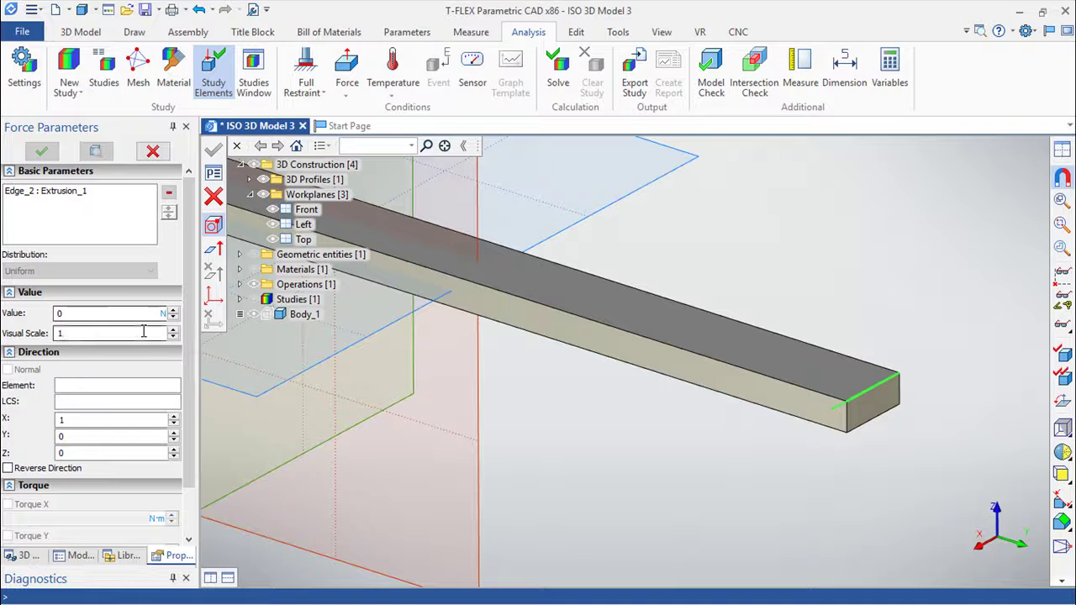
pyautogui.write('500')
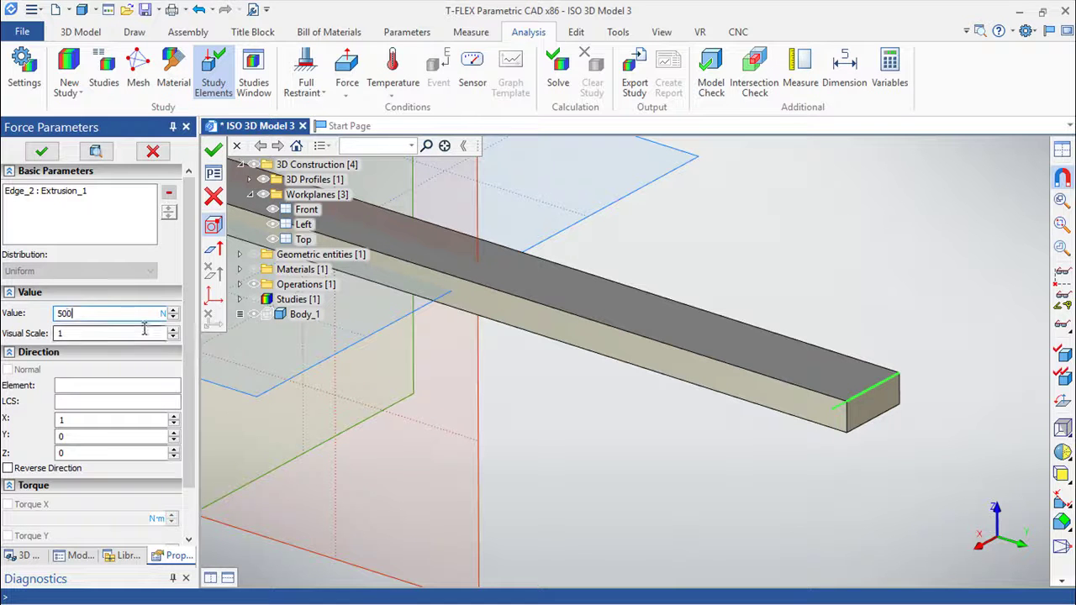
pyautogui.write('100')
# Direct the force along the vertical edge of the free end and finish the load.
pyautogui.click(214, 249)
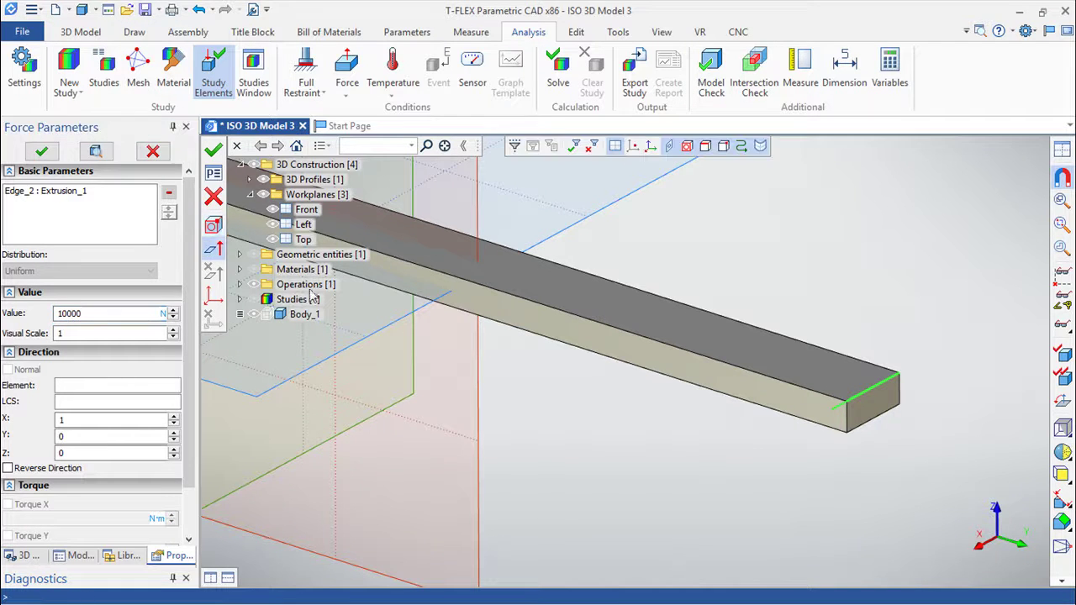
pyautogui.click(848, 420)
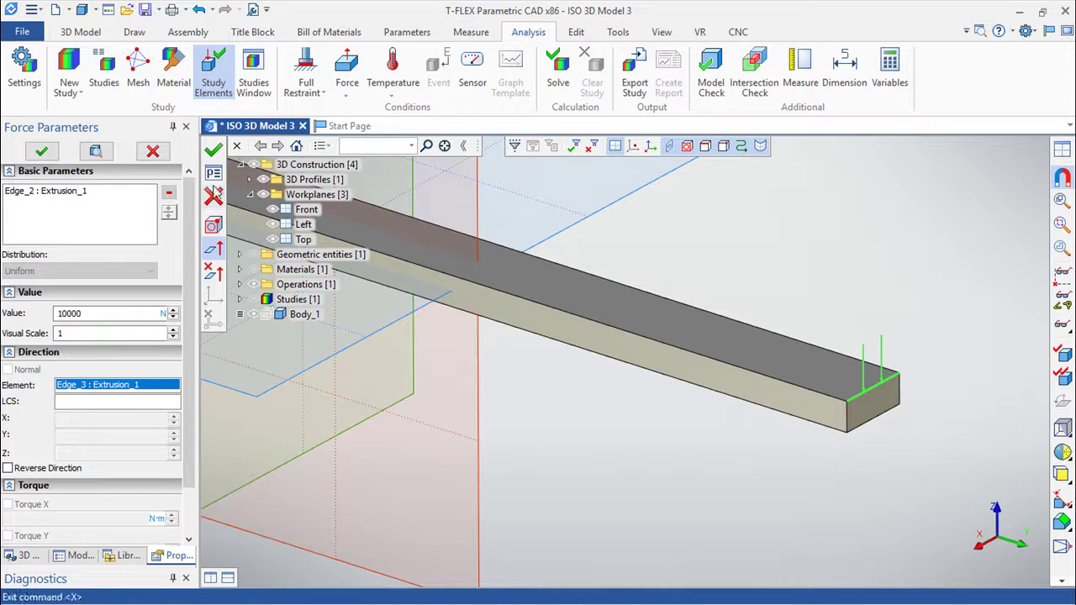
pyautogui.click(214, 149)
# Create an FEA point sensor at the middle of the loaded upper edge on the bar's free end.
pyautogui.moveTo(550, 473); pyautogui.dragTo(666, 544, button='middle')
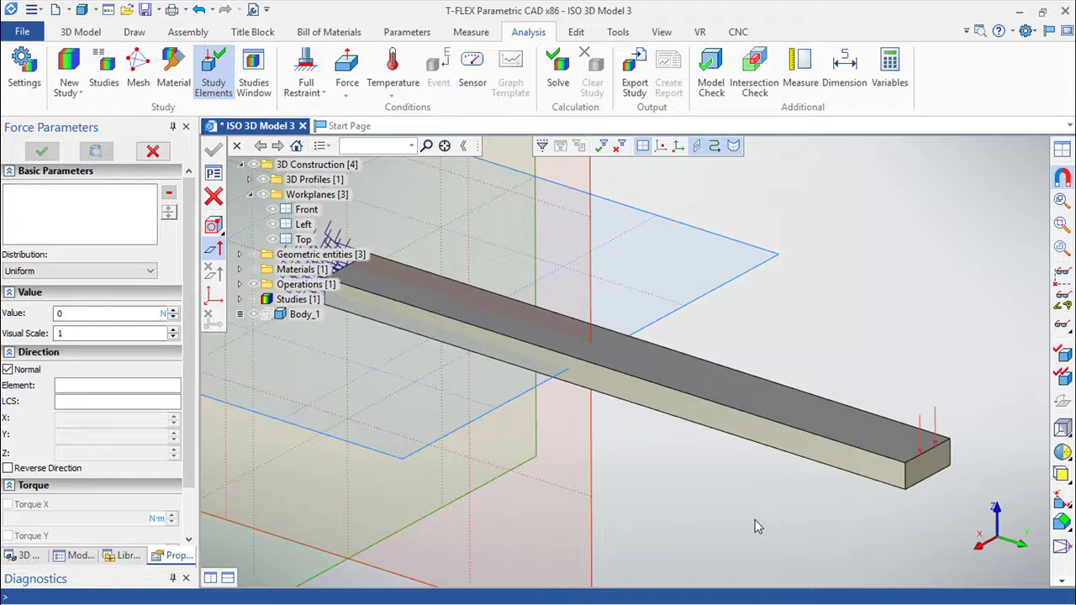
pyautogui.click(472, 67)
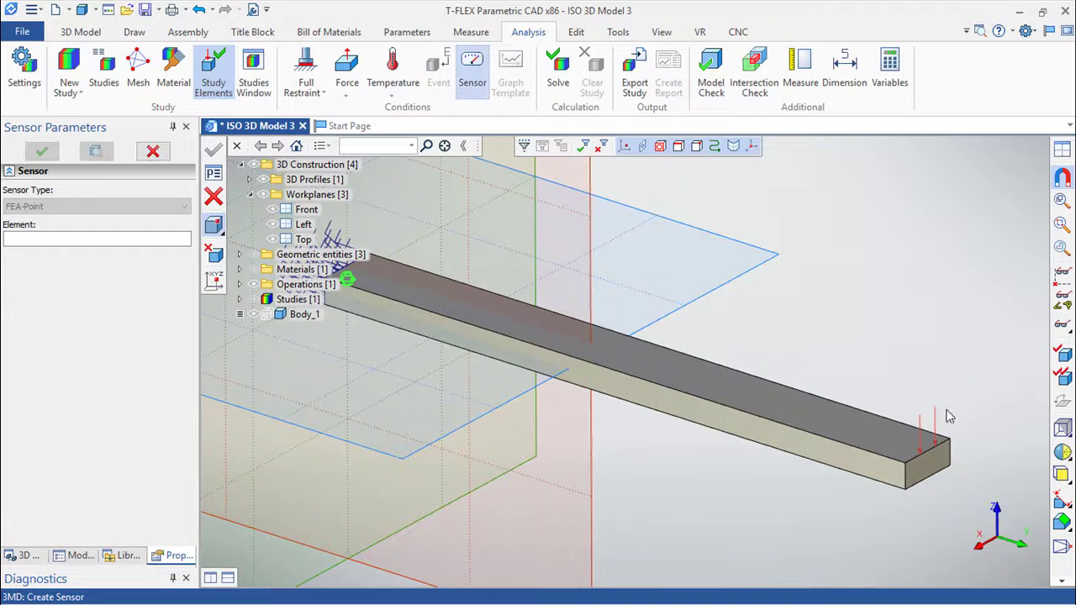
pyautogui.click(932, 459)
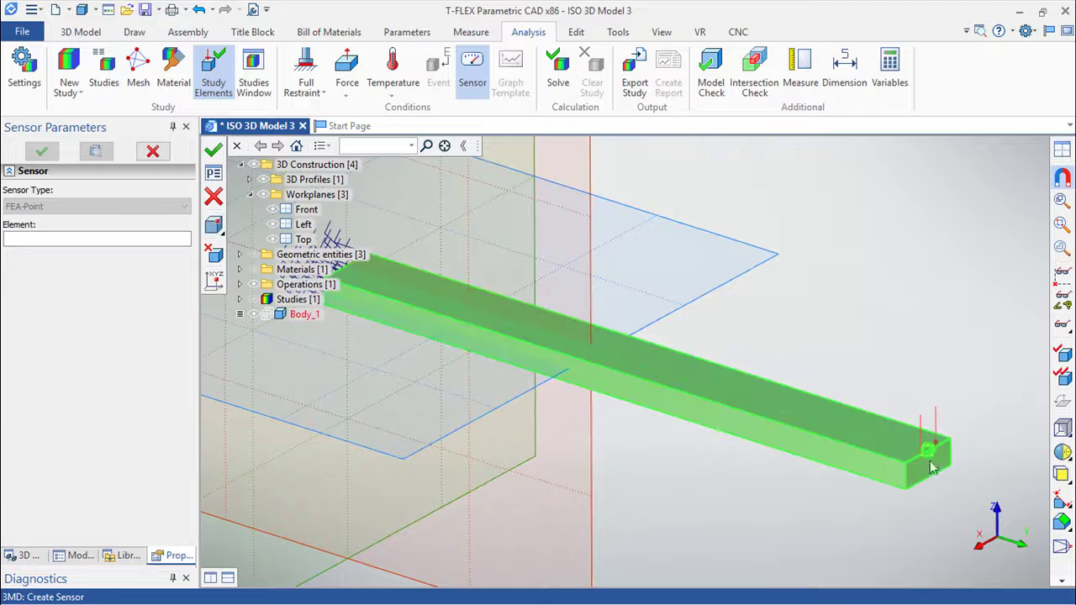
pyautogui.click(216, 151)
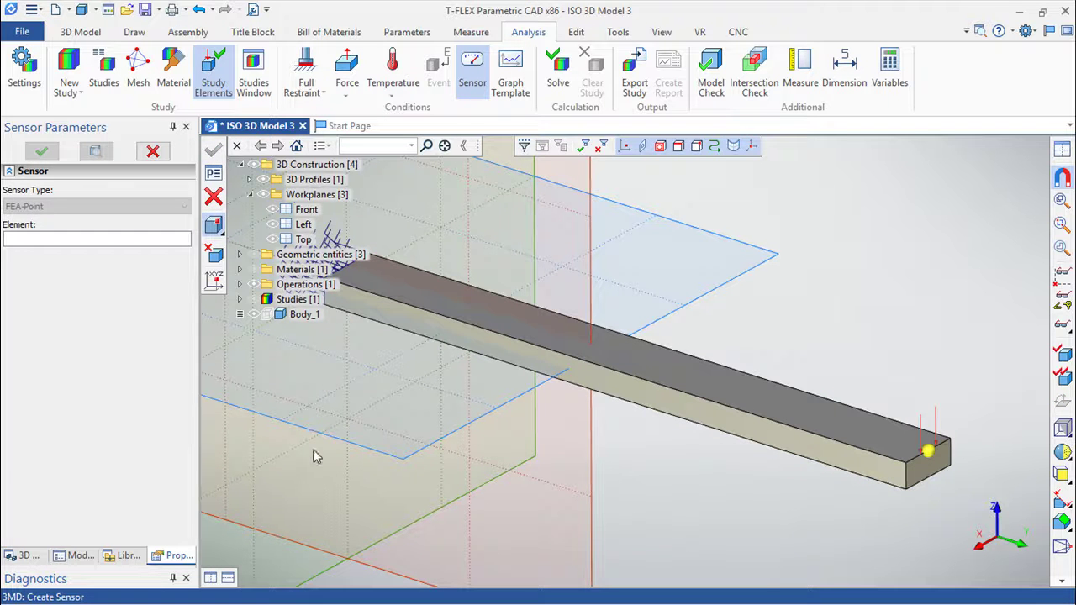
pyautogui.press('Escape')
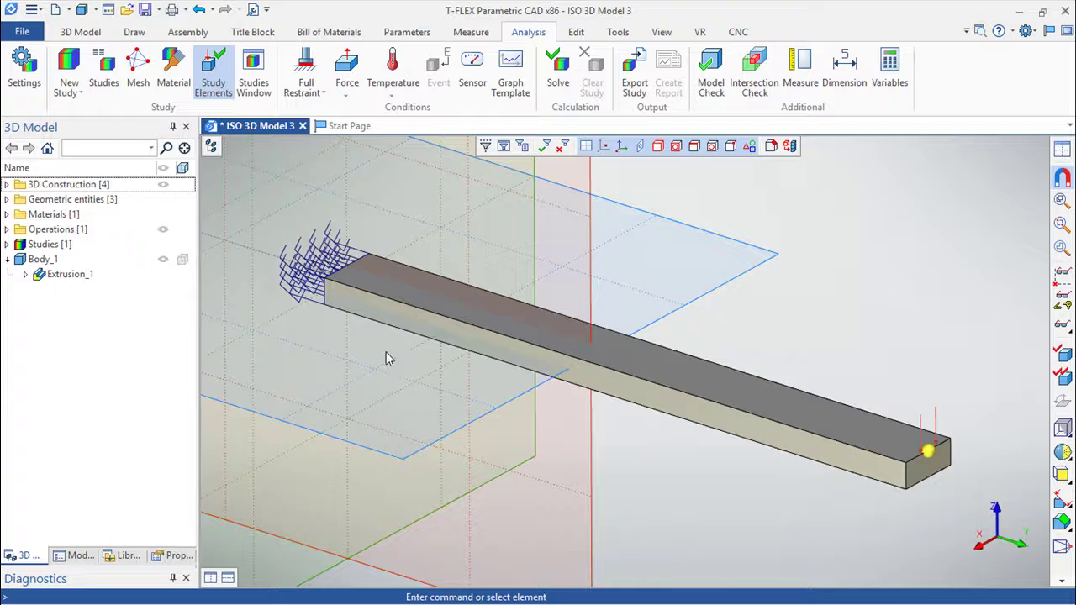
# Solve the strength study with automatic solving method, quadratic tetra elements and displacement magnitude as the result.
pyautogui.click(558, 78)
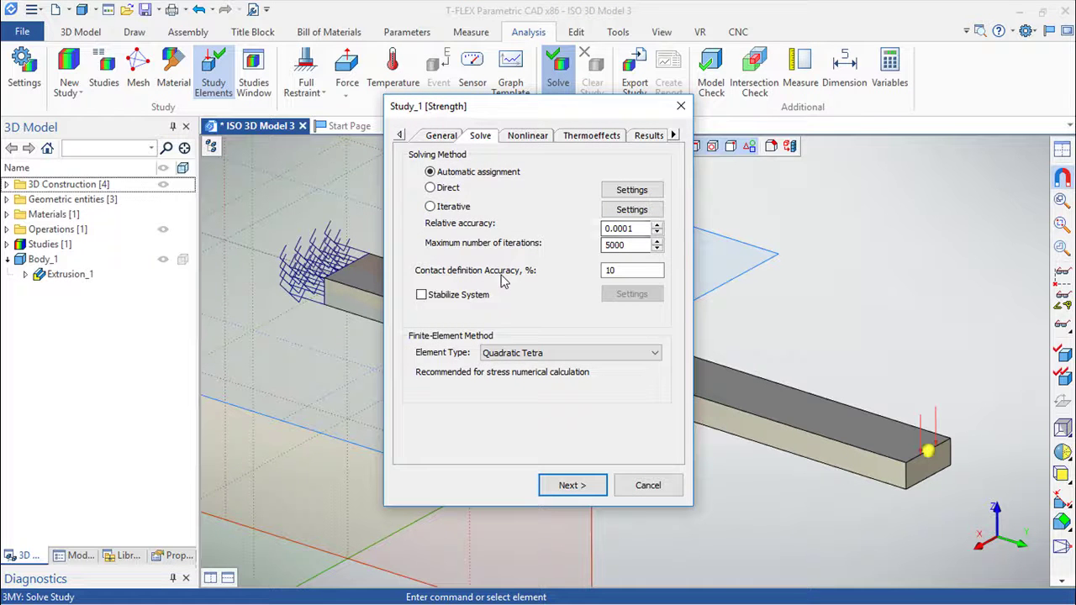
pyautogui.click(647, 135)
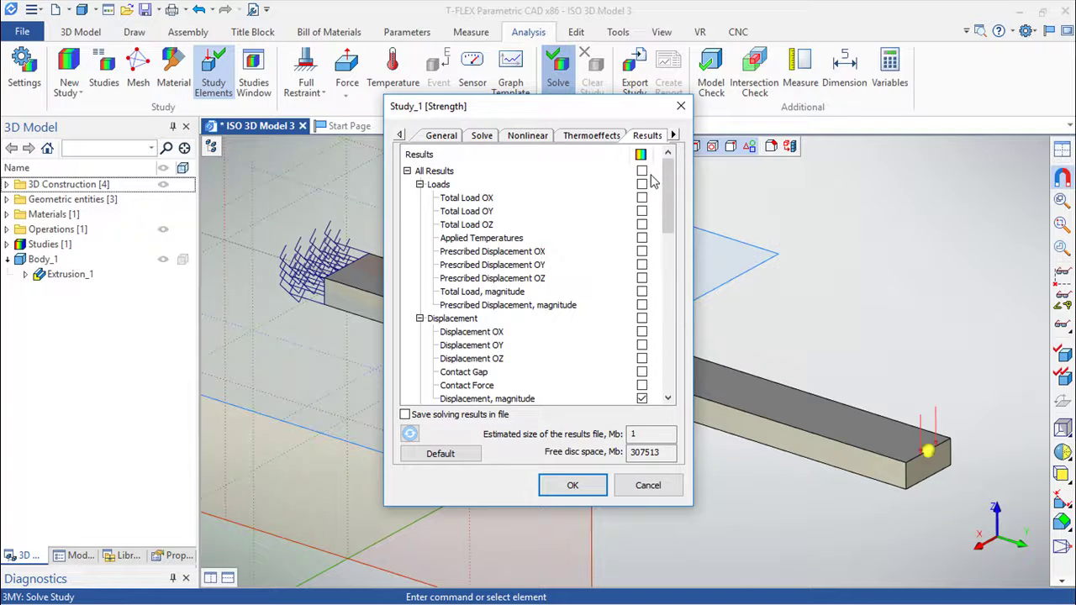
pyautogui.moveTo(665, 195); pyautogui.dragTo(665, 247)
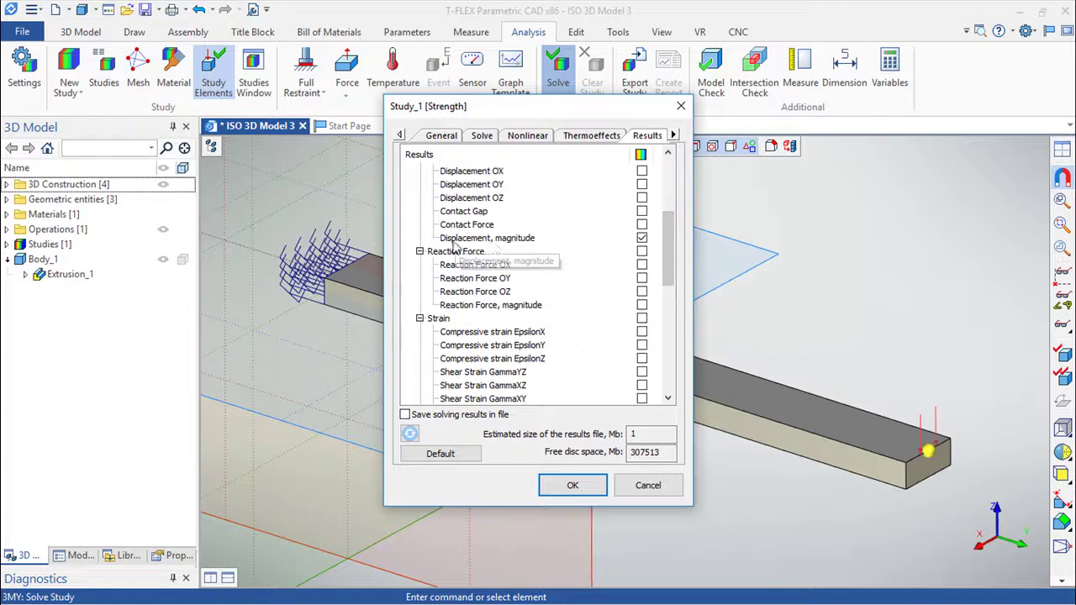
pyautogui.click(572, 484)
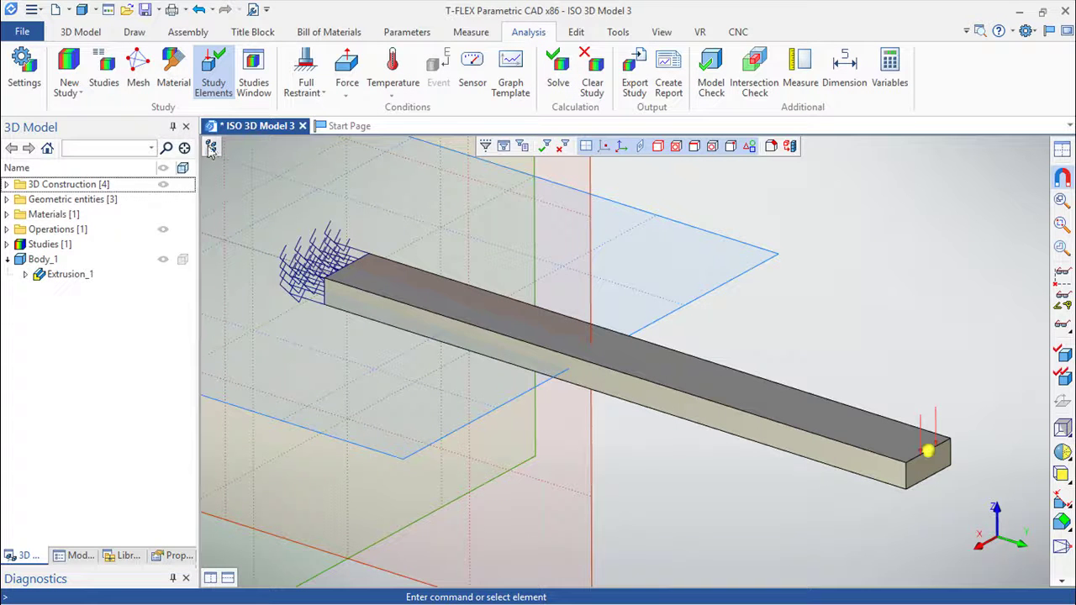
# Examine the study's displacement magnitude result and the sensor reading at the bar's free end, and close the result window.
pyautogui.moveTo(210, 147)
pyautogui.click(240, 299)
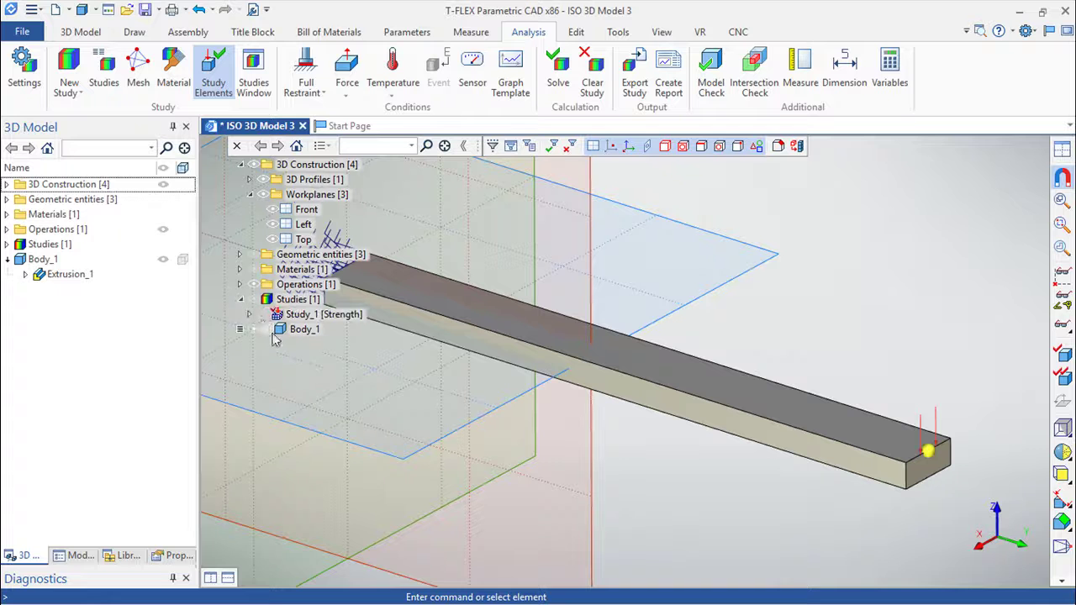
pyautogui.click(249, 314)
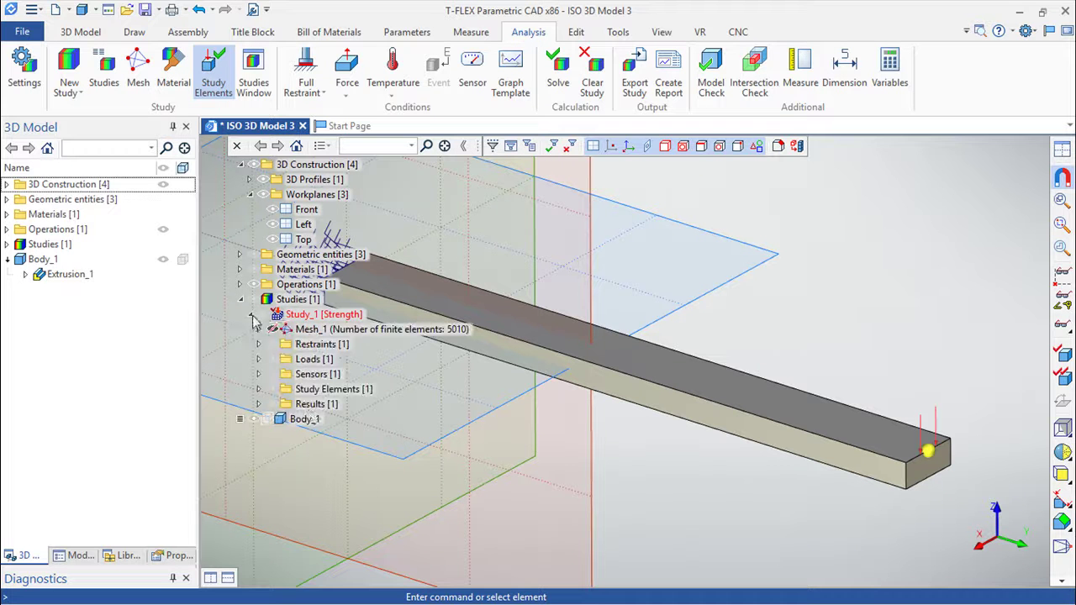
pyautogui.click(258, 404)
pyautogui.doubleClick(339, 422)
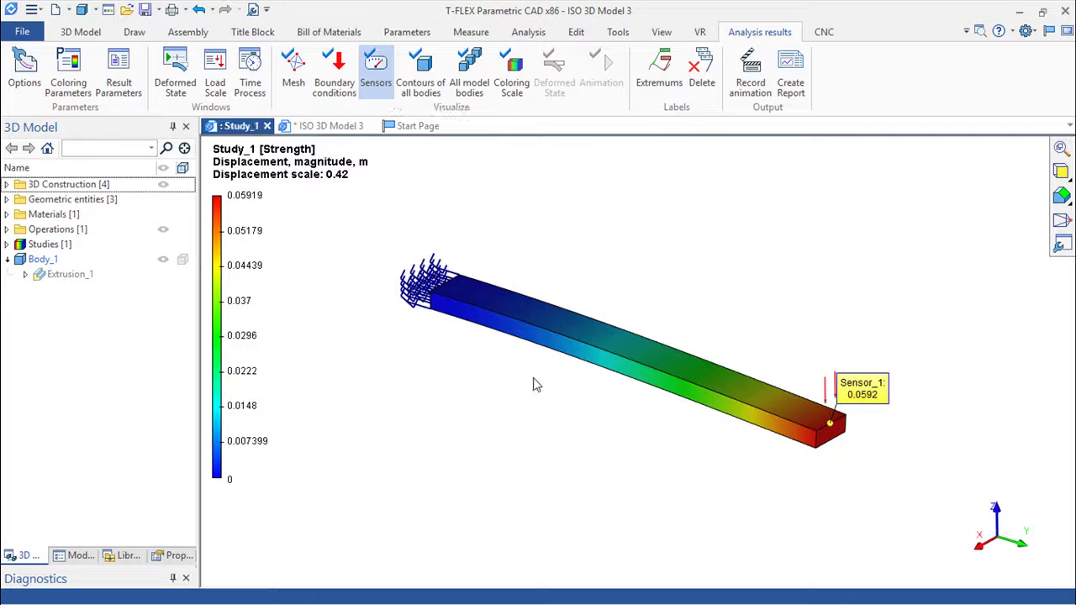
pyautogui.scroll(2, 743, 416)
pyautogui.scroll(-1, 730, 435)
pyautogui.scroll(1, 737, 443)
pyautogui.moveTo(741, 443); pyautogui.dragTo(697, 439, button='middle')
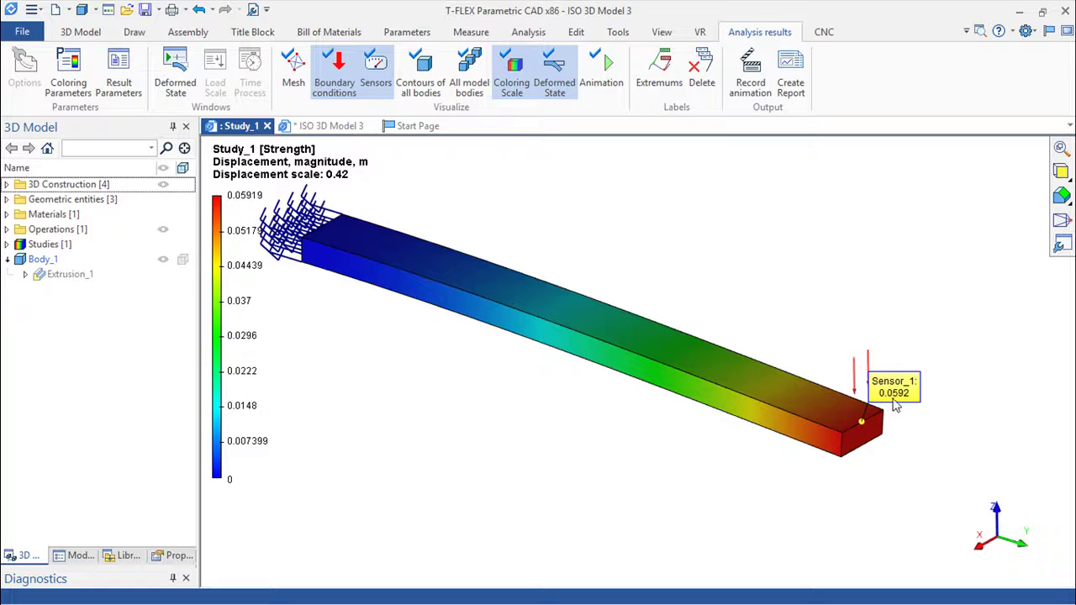
pyautogui.click(267, 126)
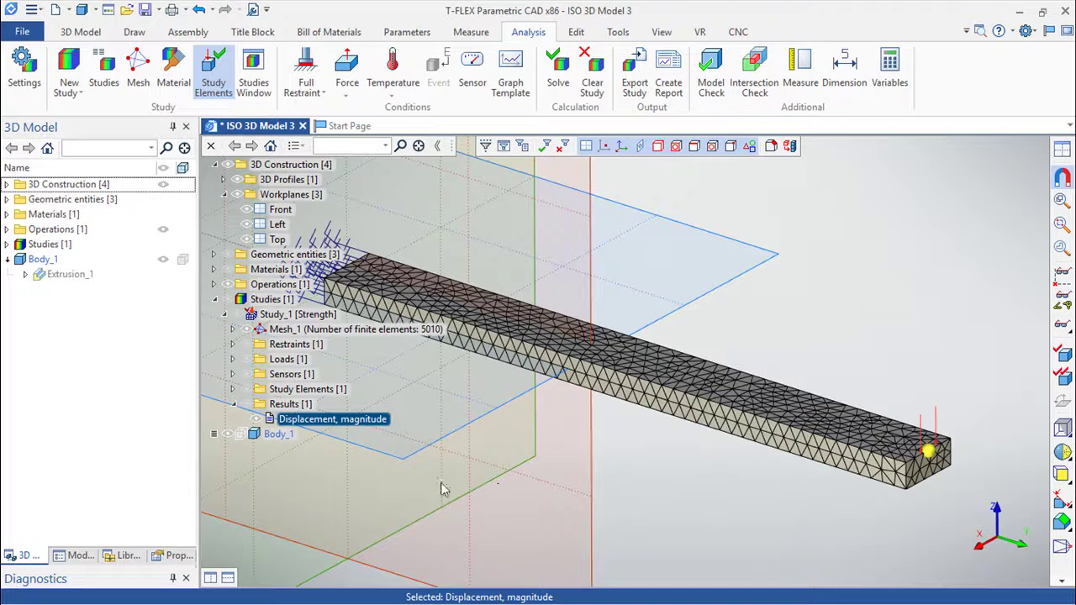
# Measure the sensor's Displacement OZ property and create a variable named displacement from it.
pyautogui.click(234, 375)
pyautogui.rightClick(304, 389)
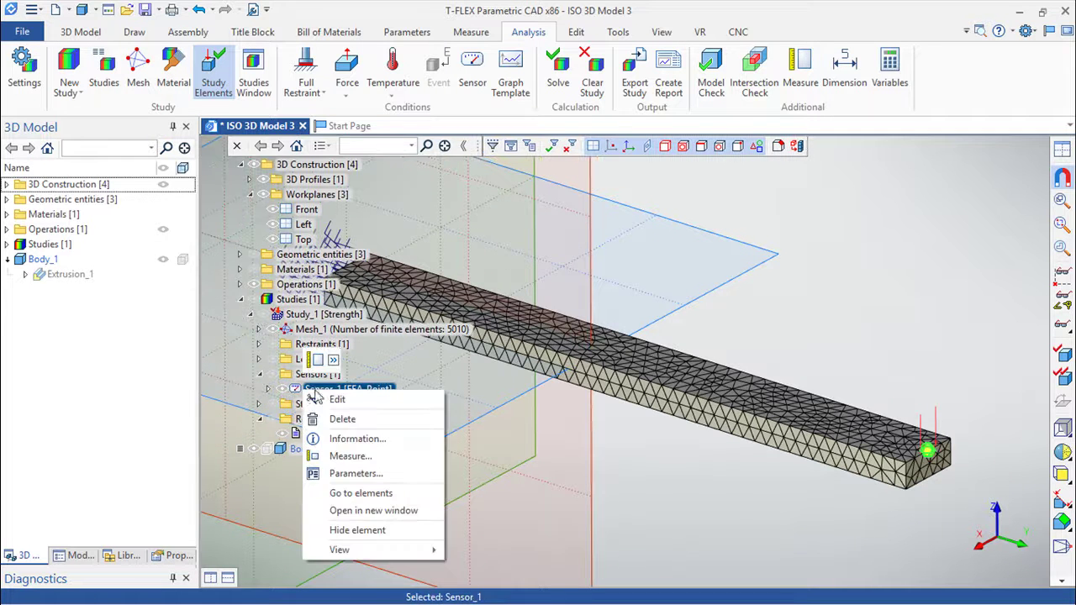
pyautogui.click(347, 456)
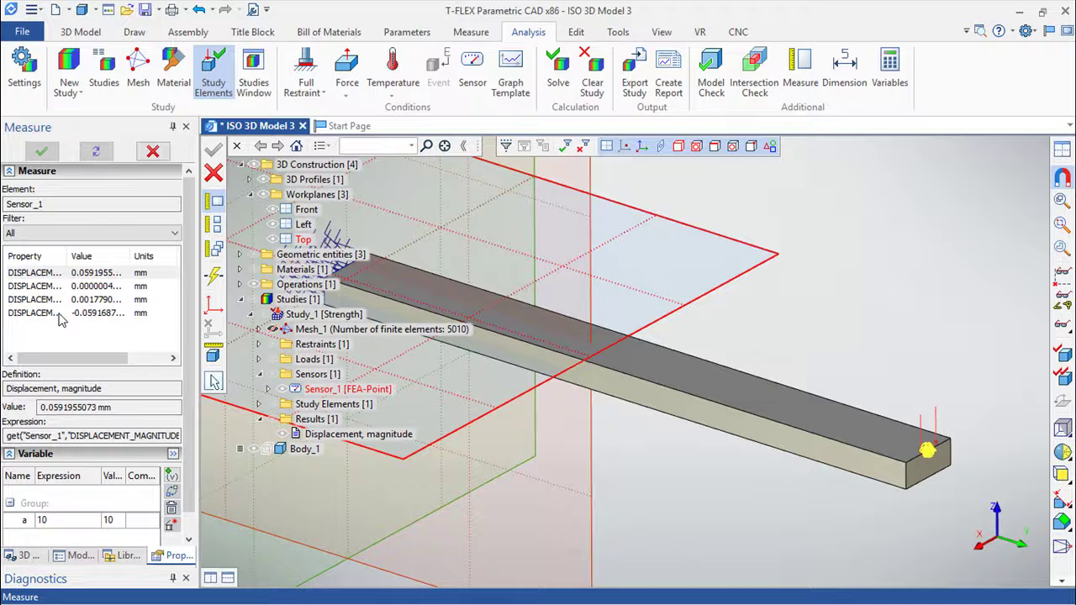
pyautogui.click(59, 312)
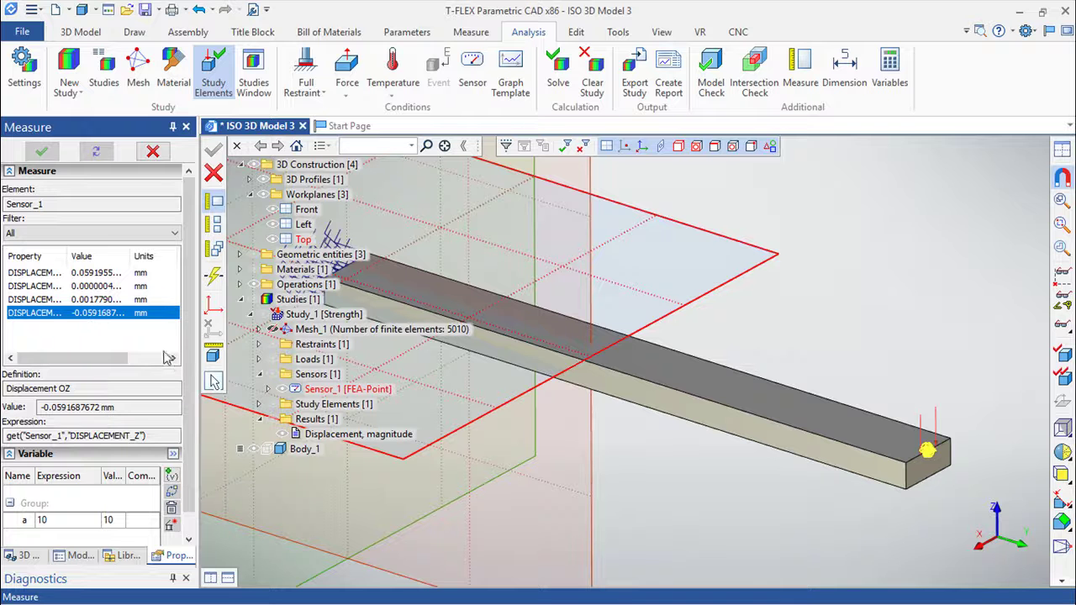
pyautogui.click(172, 478)
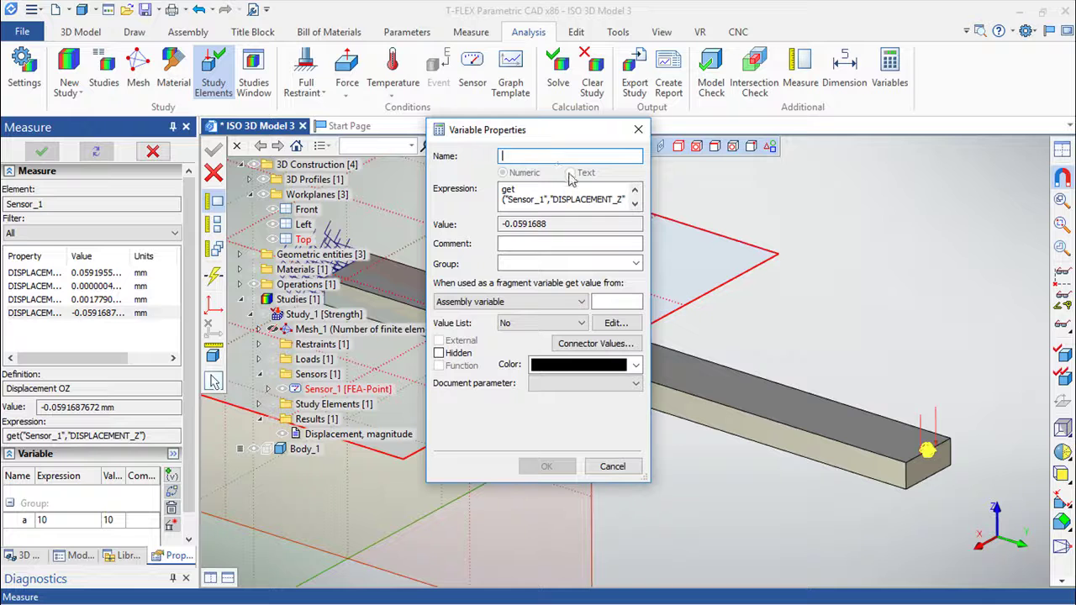
pyautogui.write('displacement')
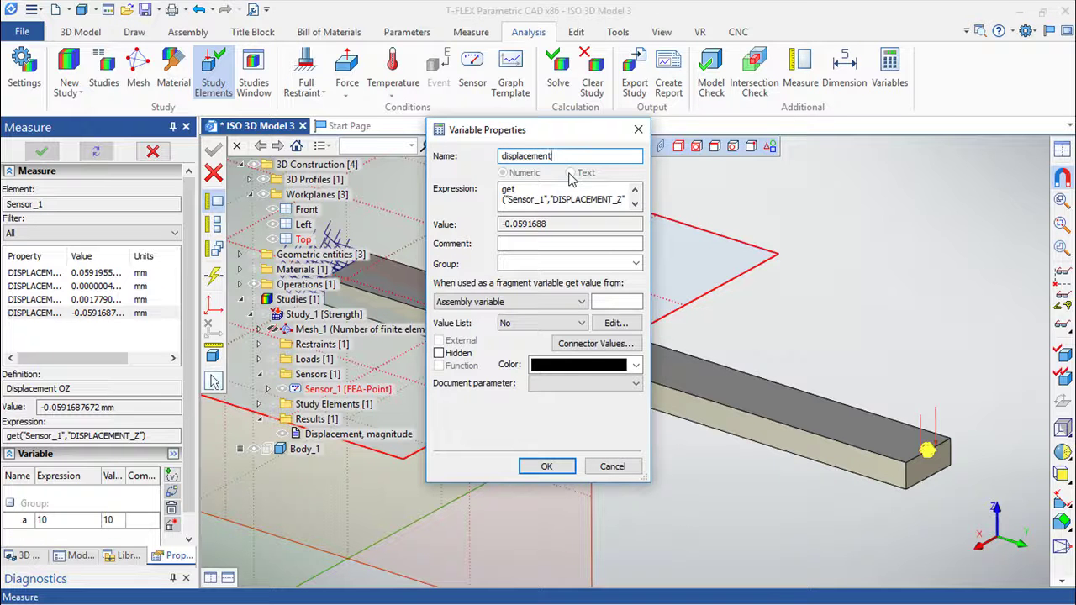
pyautogui.click(548, 466)
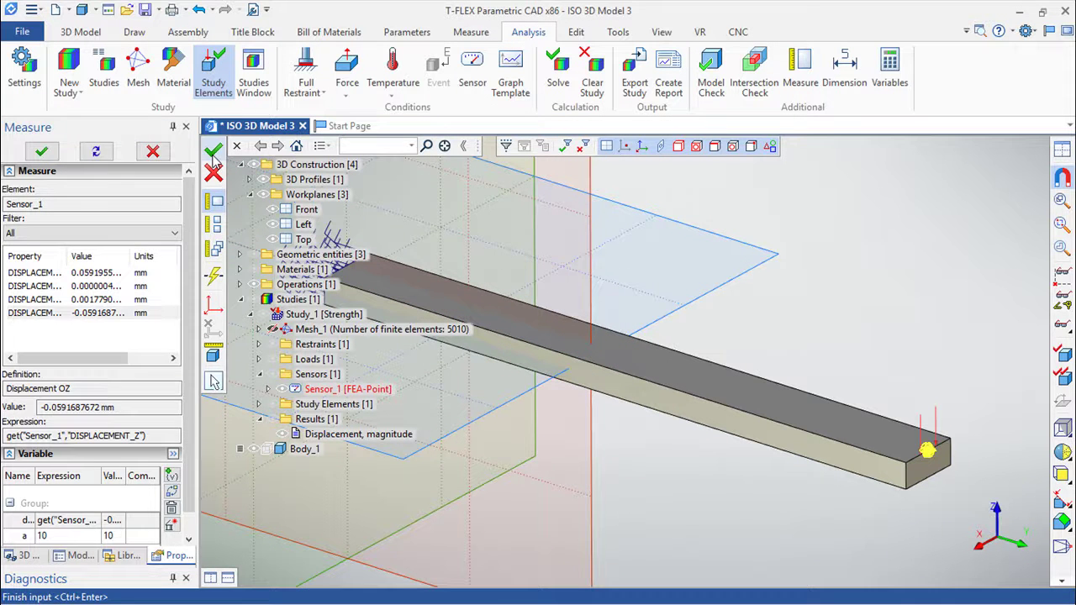
pyautogui.click(212, 149)
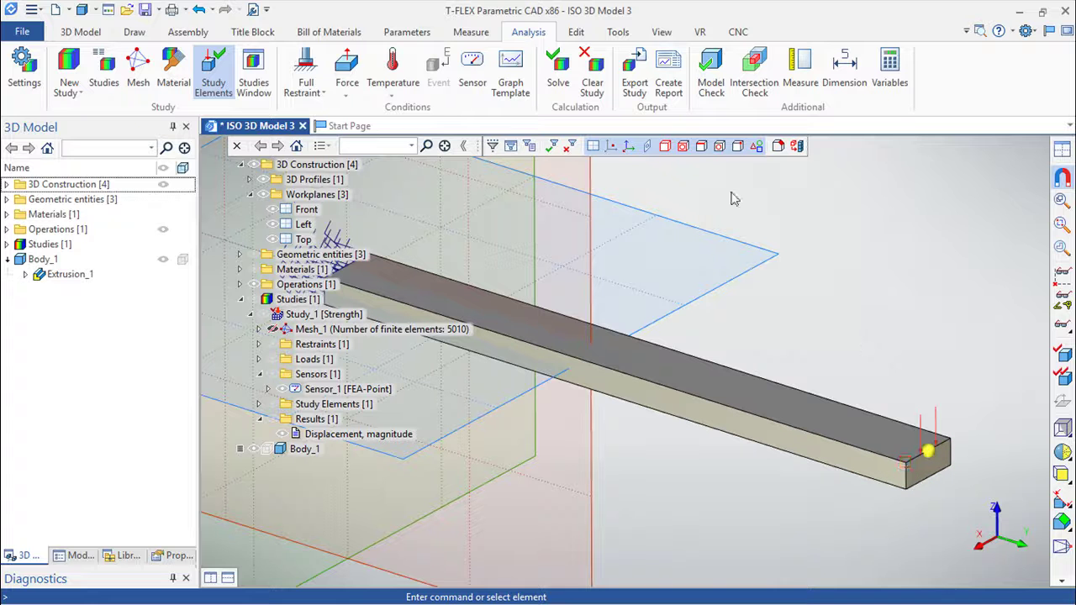
# Review the variables displacement and a in the Variable Editor and close it without changes.
pyautogui.click(406, 33)
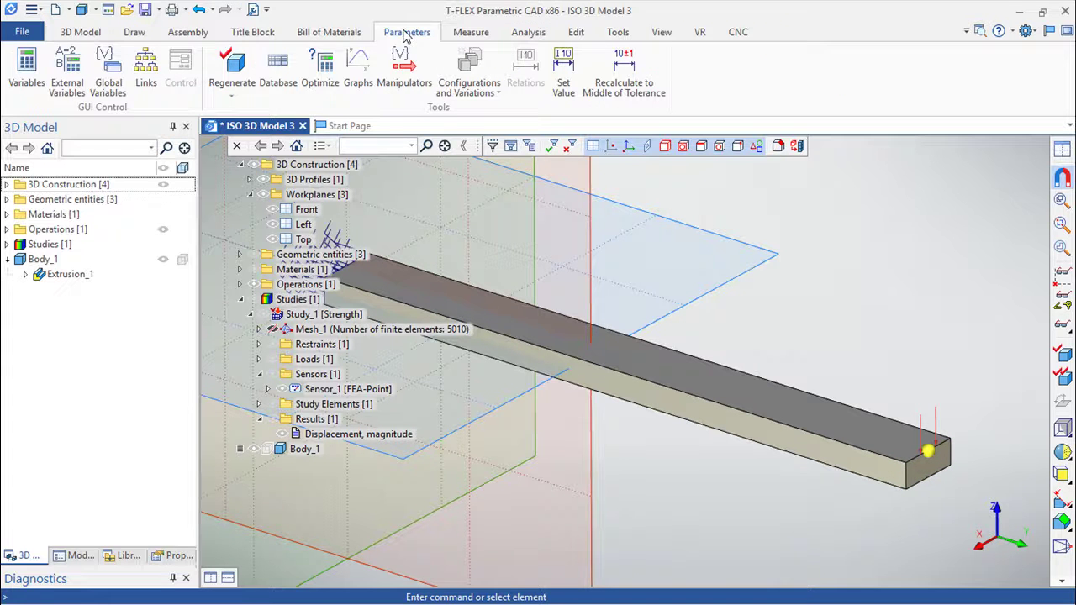
pyautogui.click(24, 78)
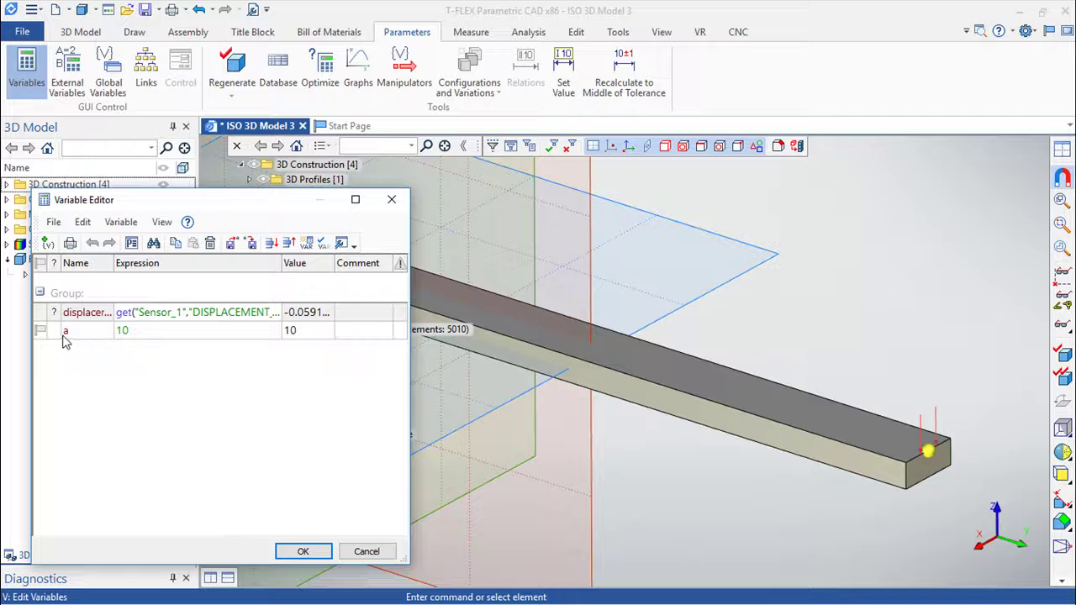
pyautogui.click(366, 551)
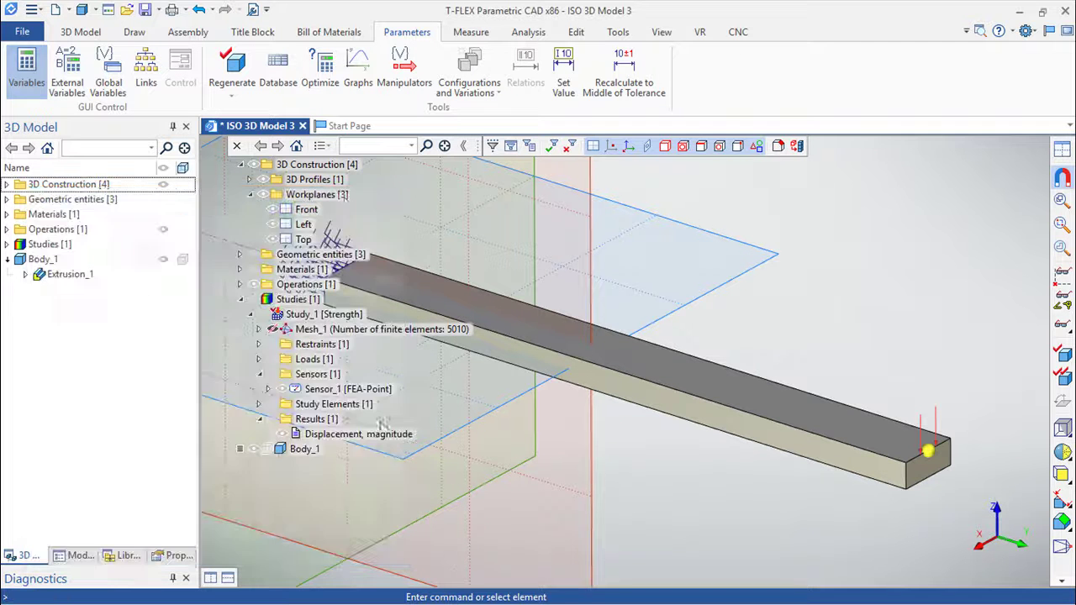
# Add a new optimization task with the goal description "Optimize profile height for 0.02mm displacement".
pyautogui.click(322, 73)
pyautogui.moveTo(574, 238); pyautogui.dragTo(865, 197)
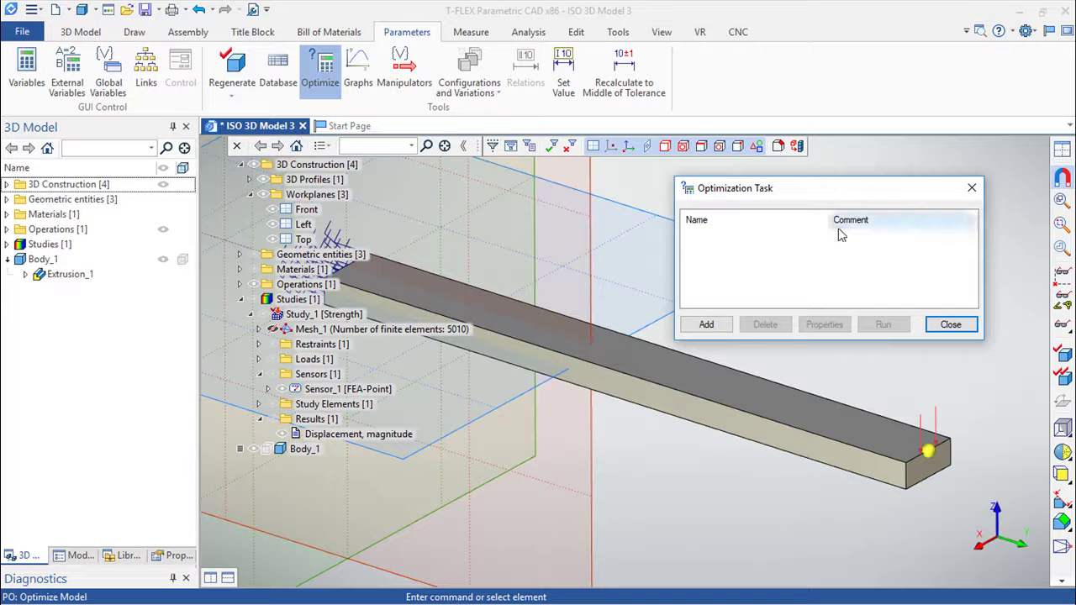
pyautogui.click(706, 324)
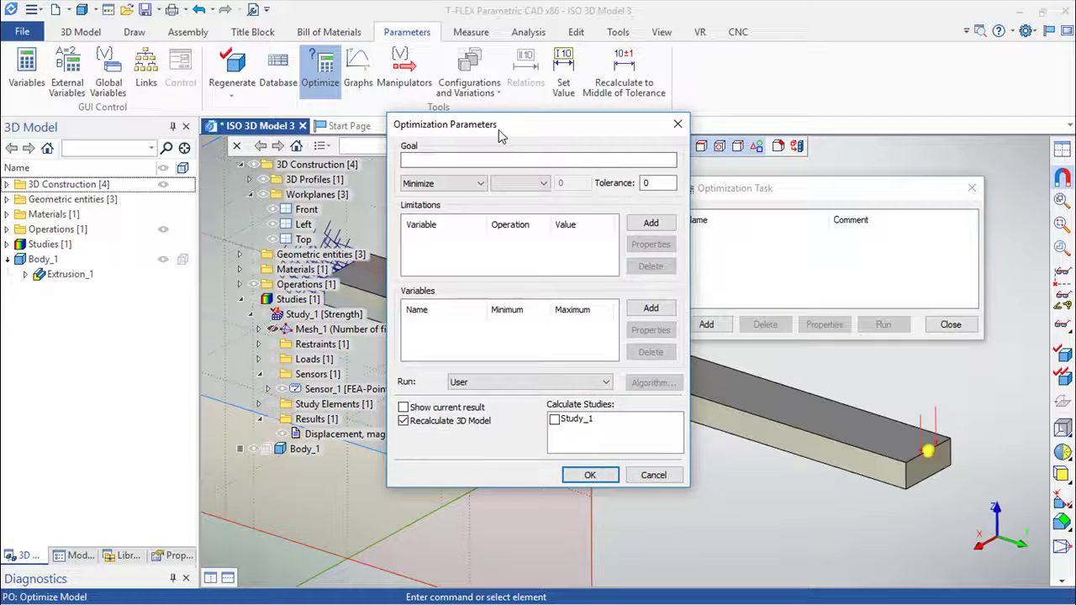
pyautogui.moveTo(504, 118); pyautogui.dragTo(398, 216)
pyautogui.click(329, 246)
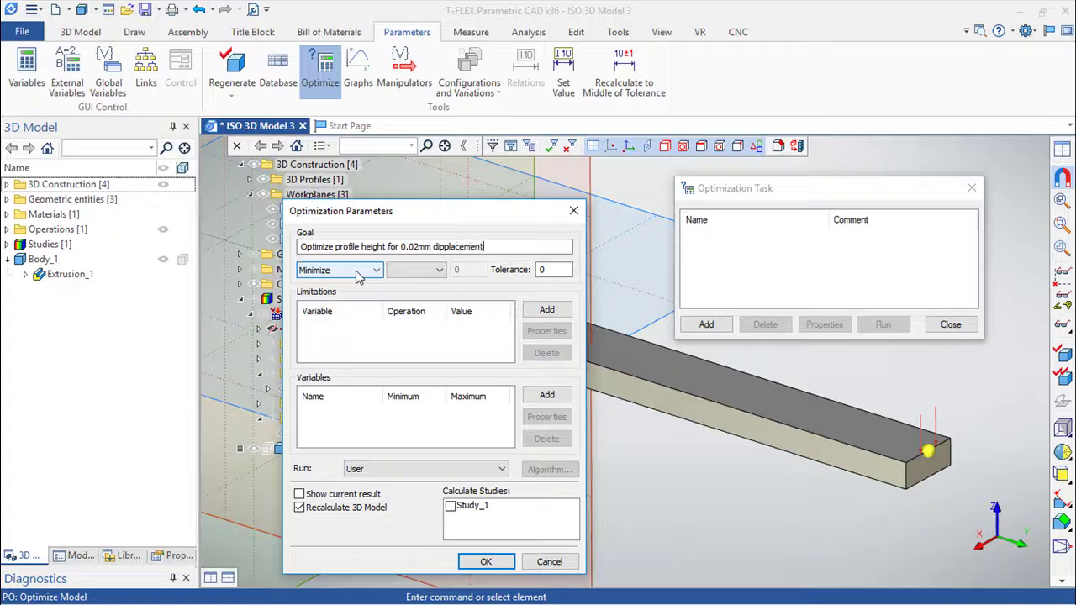
# Set the optimization objective to Make Equal for the displacement variable, with target value .02 and tolerance .005.
pyautogui.click(376, 271)
pyautogui.click(332, 306)
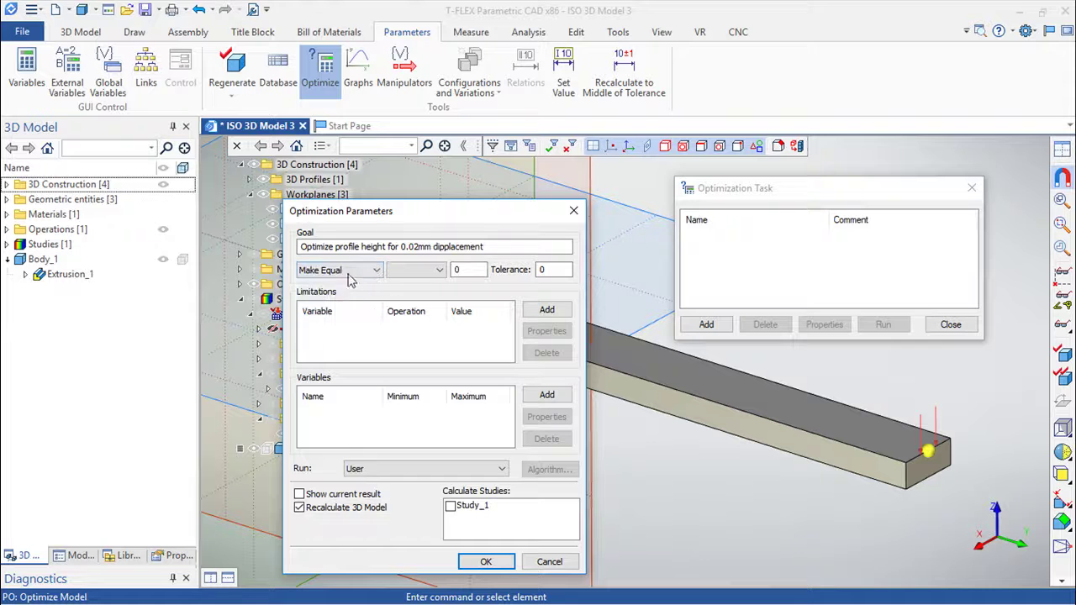
pyautogui.click(433, 270)
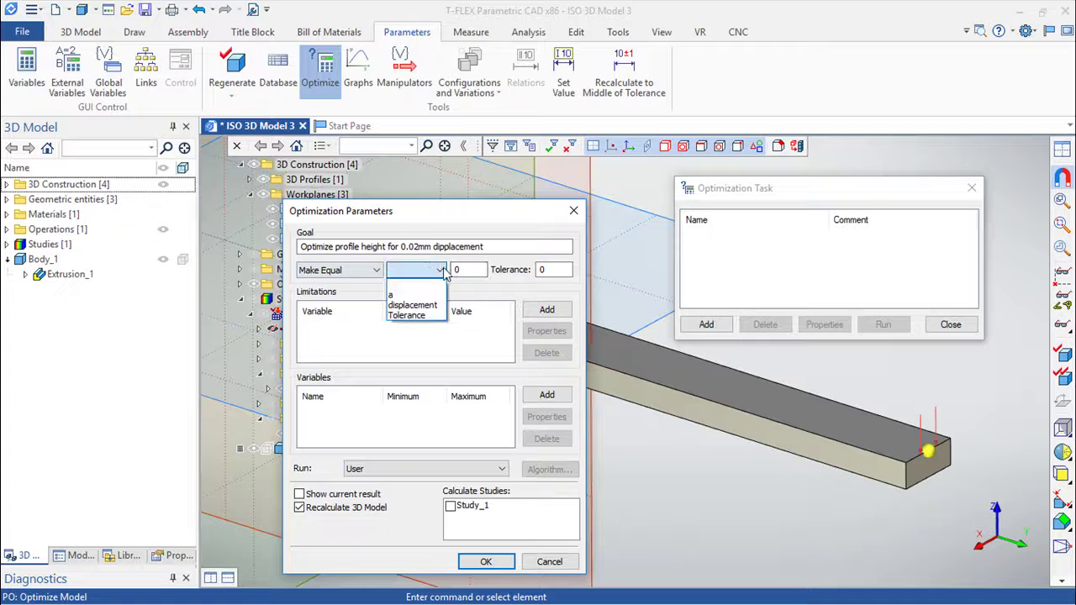
pyautogui.click(410, 306)
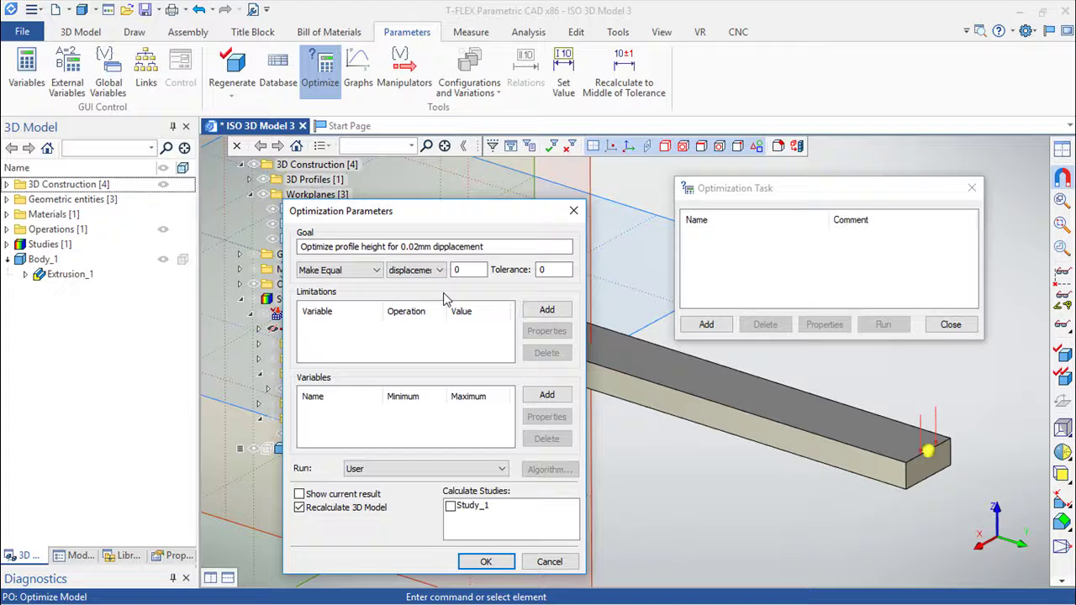
pyautogui.click(481, 267)
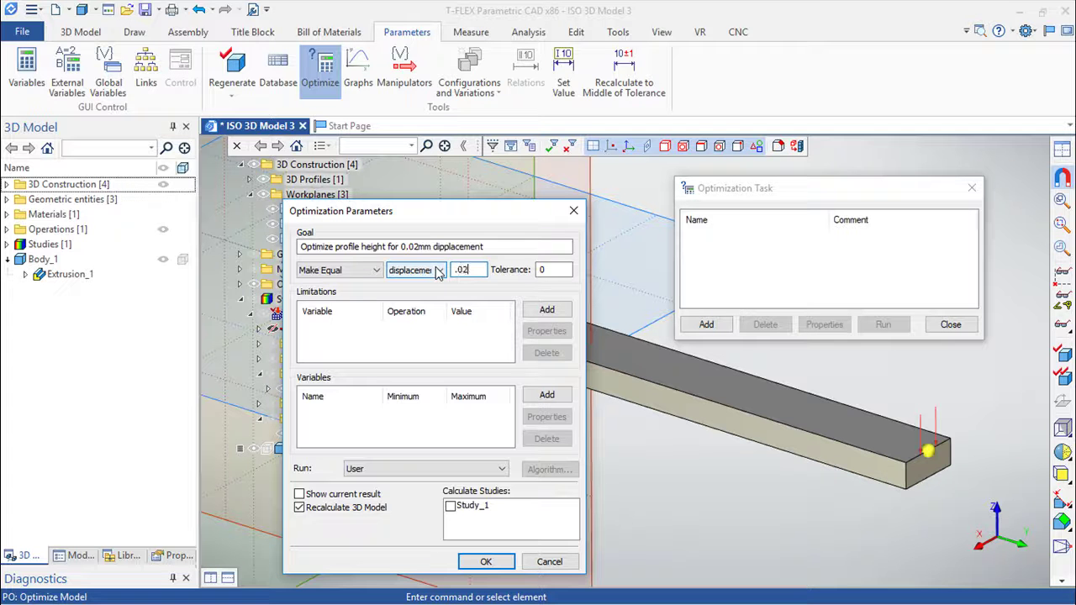
pyautogui.click(556, 269)
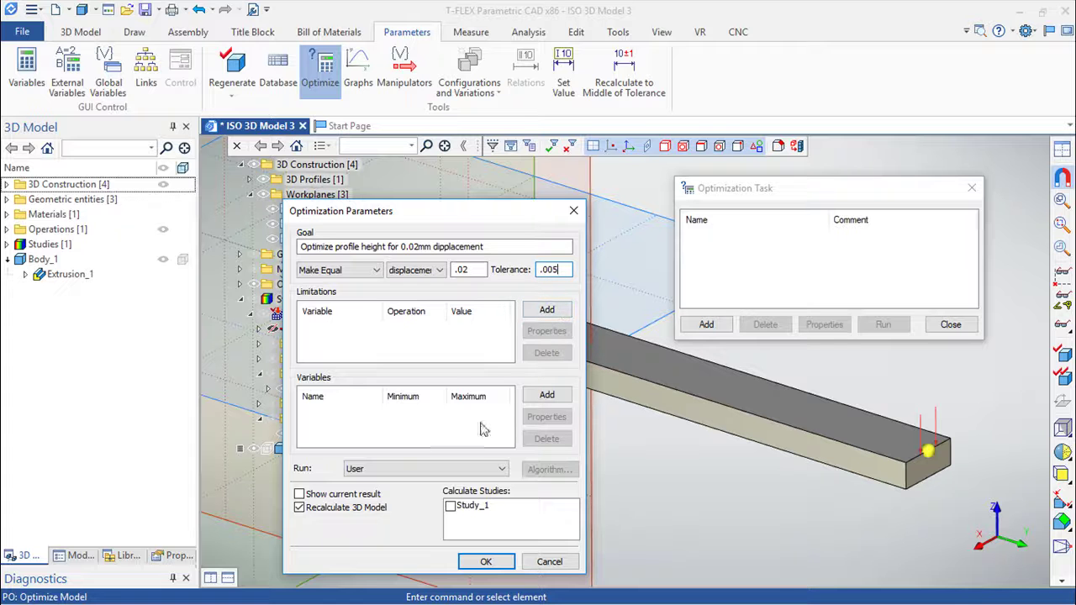
# Add variable a to the optimization with a value range from 1 to 10.
pyautogui.click(547, 395)
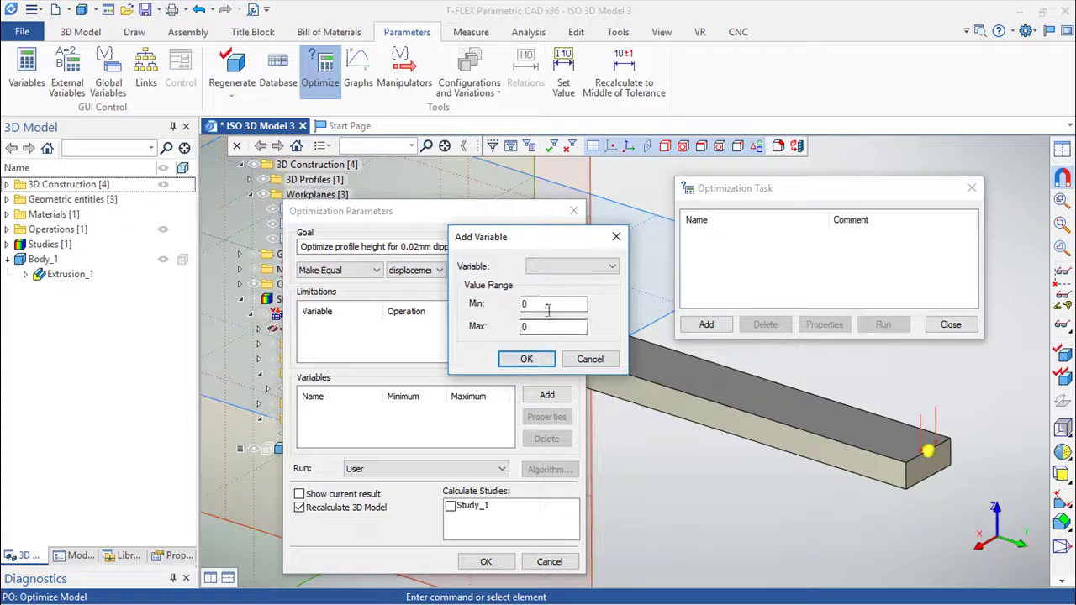
pyautogui.click(611, 268)
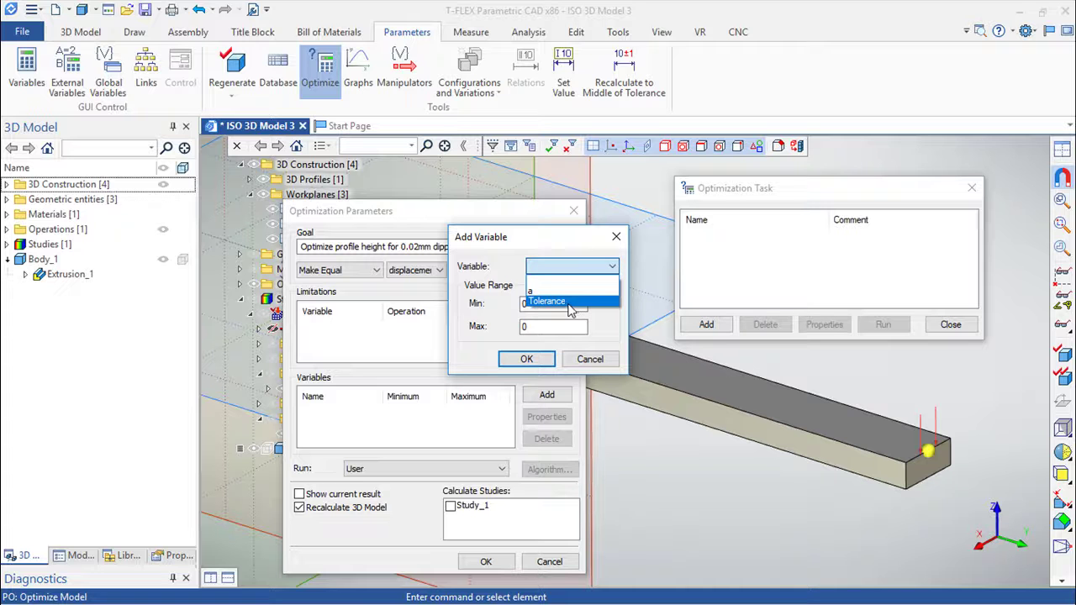
pyautogui.click(545, 291)
pyautogui.doubleClick(528, 305)
pyautogui.write('1')
pyautogui.doubleClick(525, 327)
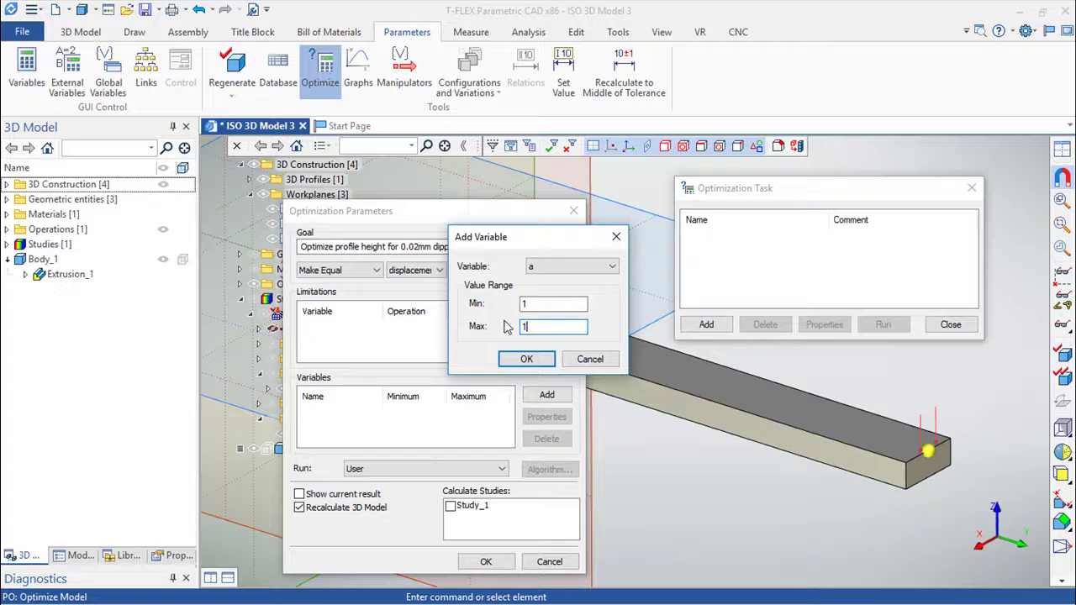
pyautogui.write('10')
pyautogui.click(526, 358)
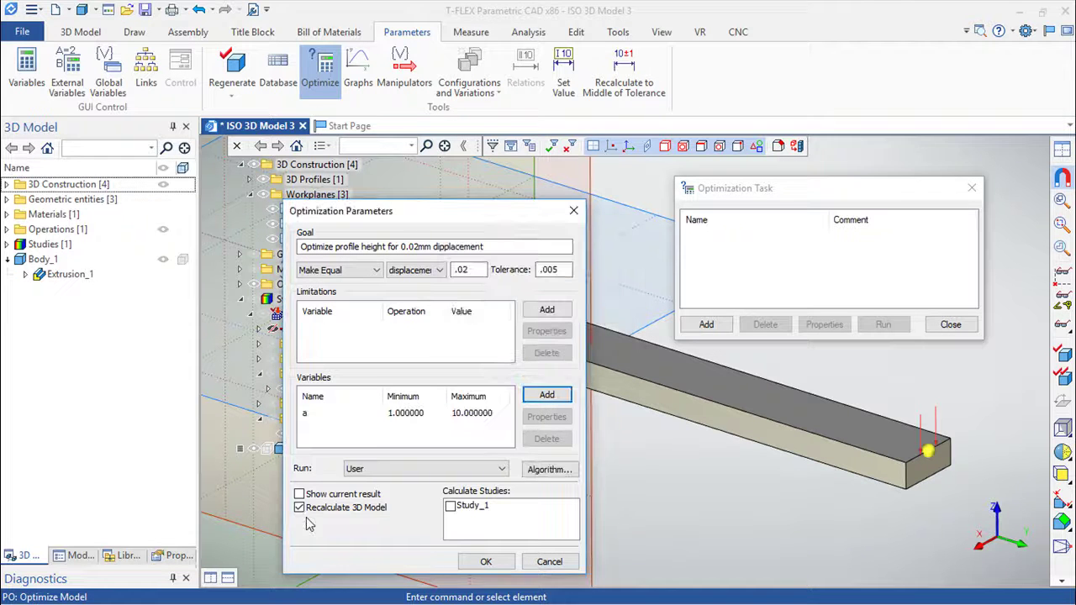
# Enable showing the current result and calculating Study_1, keep the run mode User, and confirm the optimization parameters.
pyautogui.click(300, 494)
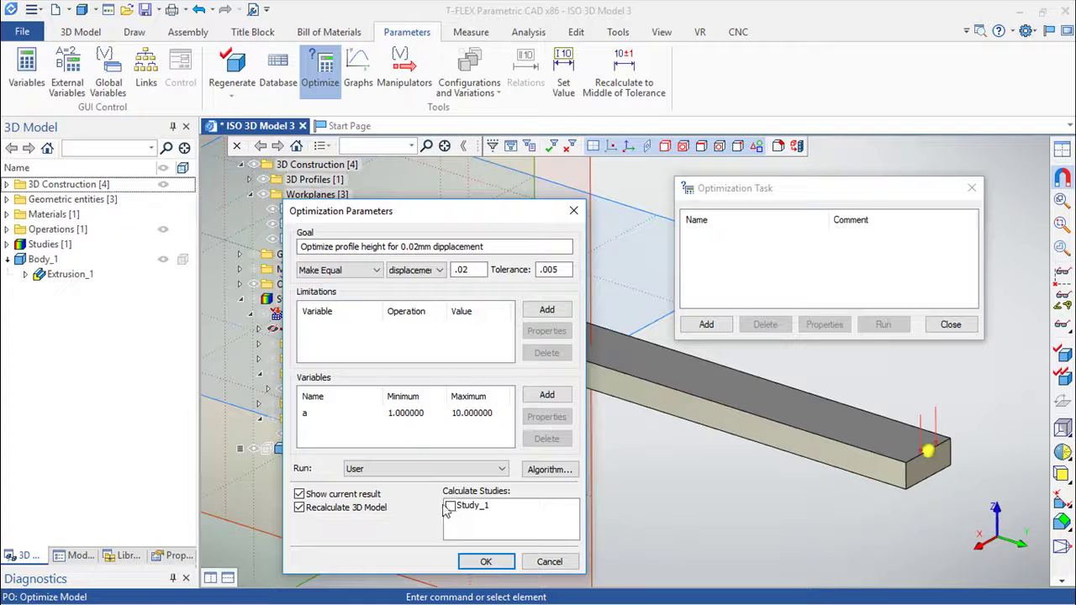
pyautogui.click(451, 505)
pyautogui.click(499, 469)
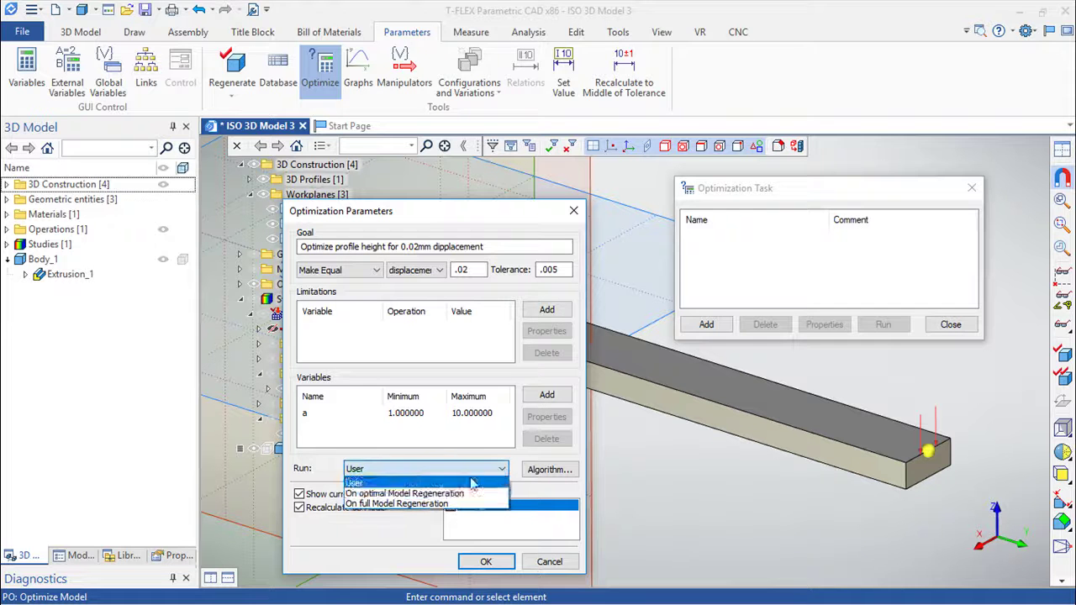
pyautogui.click(414, 482)
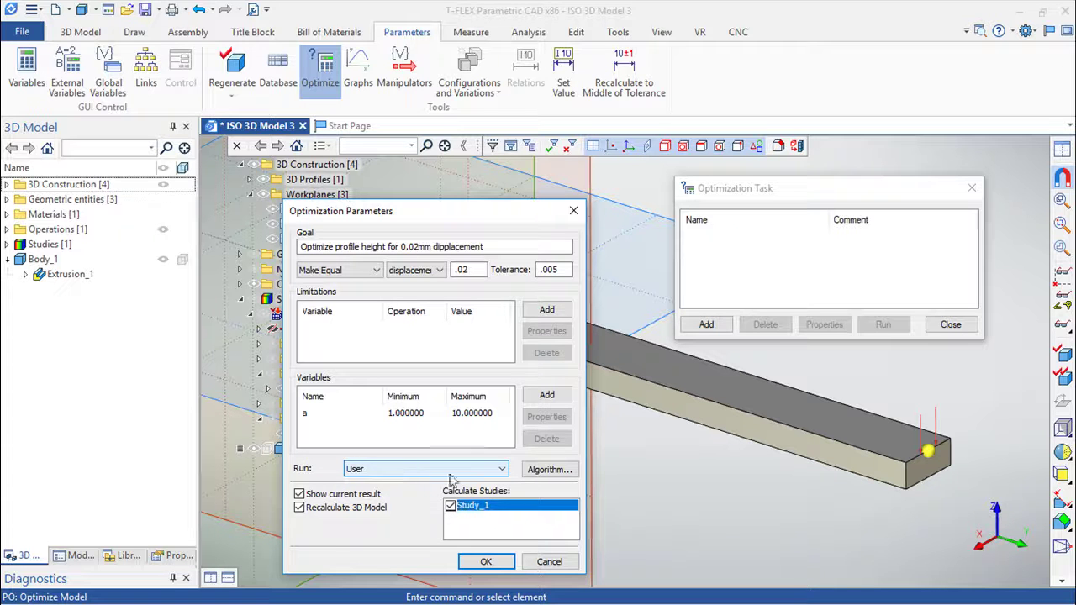
pyautogui.click(487, 562)
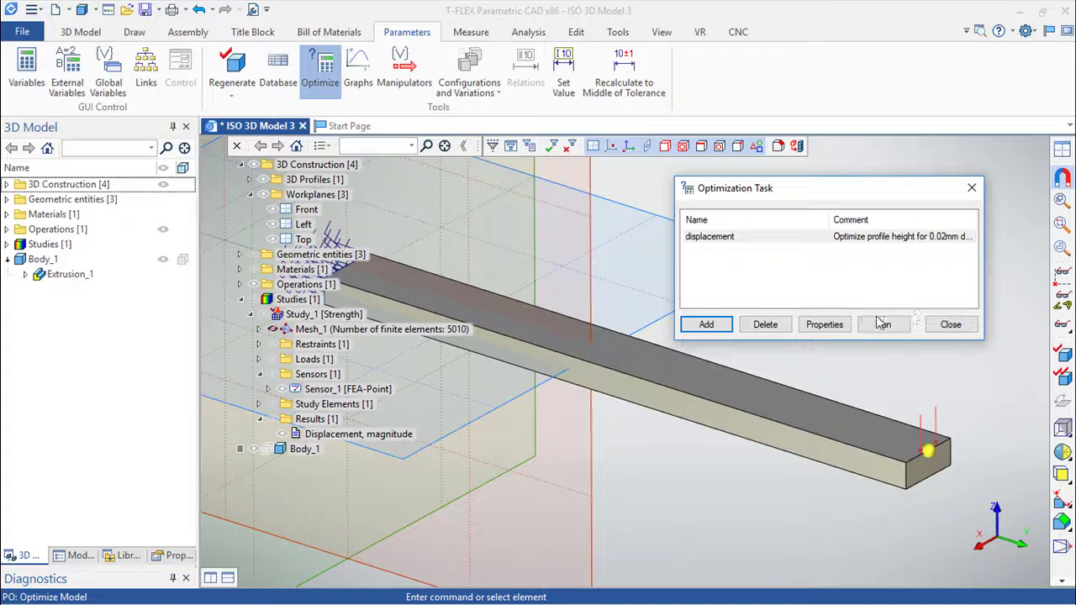
# Run the displacement optimization task, accept its solution, and close the task list.
pyautogui.click(882, 326)
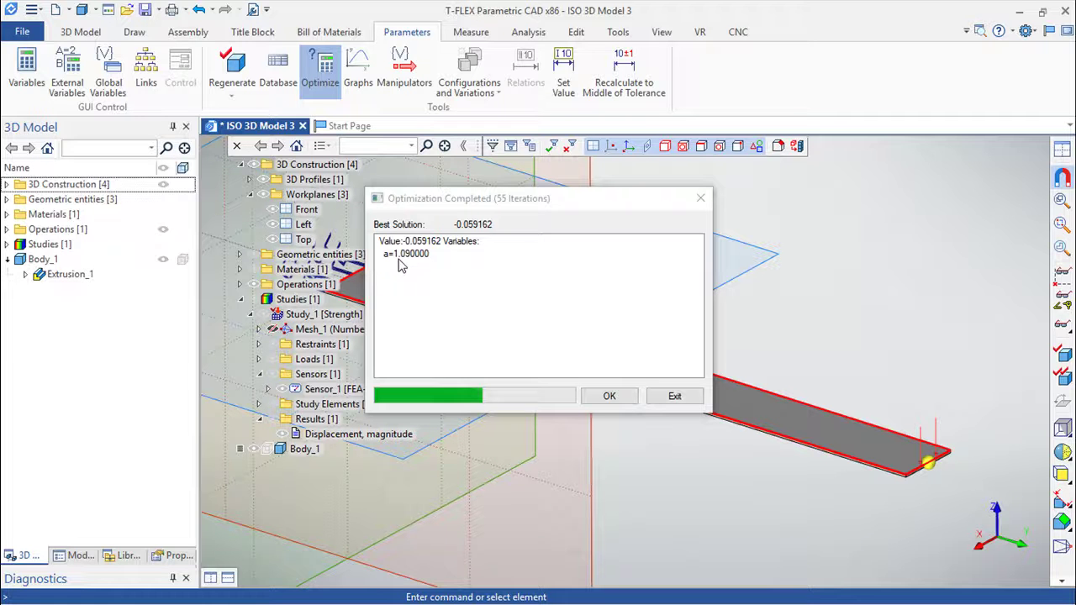
pyautogui.click(610, 396)
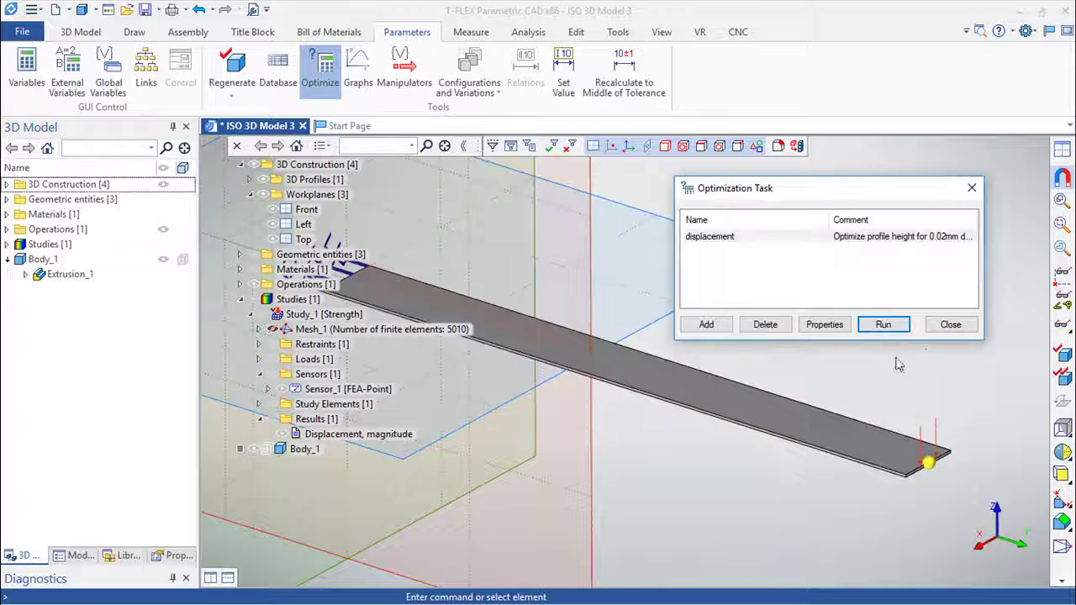
pyautogui.click(950, 324)
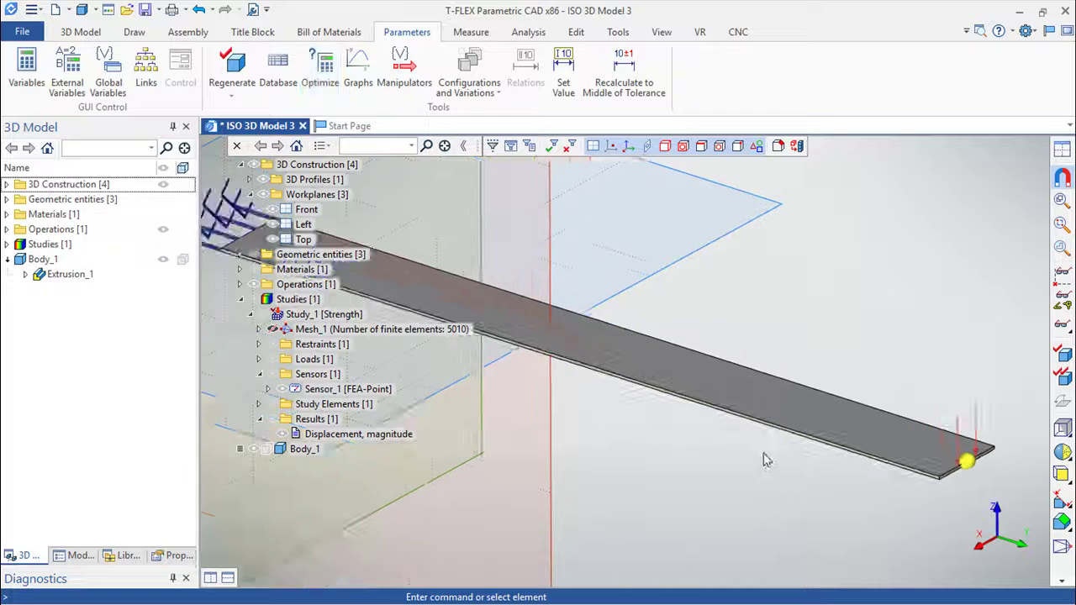
# Inspect the thinned bar's free end and open the drawing of 3D Profile_1 for editing.
pyautogui.moveTo(775, 471); pyautogui.dragTo(649, 382, button='right')
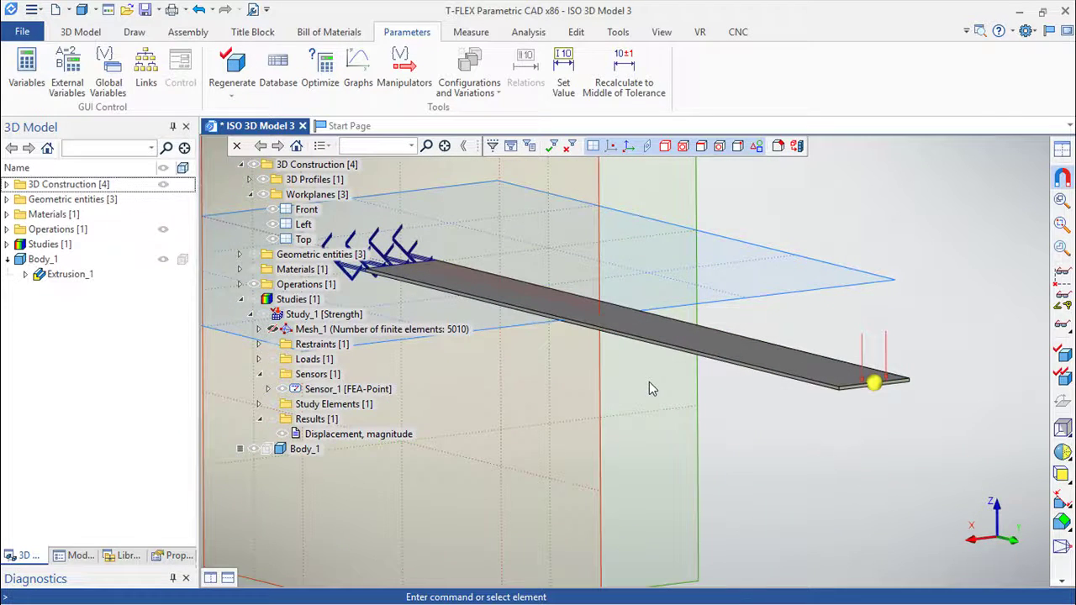
pyautogui.moveTo(889, 336)
pyautogui.mouseDown(button='right')
pyautogui.moveTo(811, 326)
pyautogui.moveTo(878, 336)
pyautogui.mouseUp(button='right')
pyautogui.scroll(3, 878, 336)
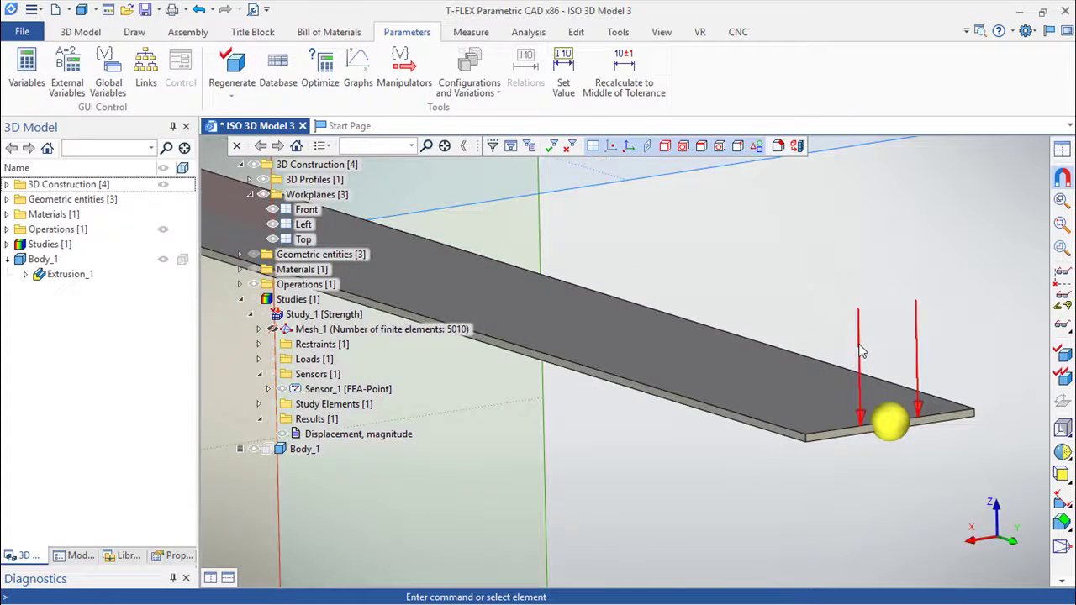
pyautogui.moveTo(605, 142); pyautogui.dragTo(667, 240, button='right')
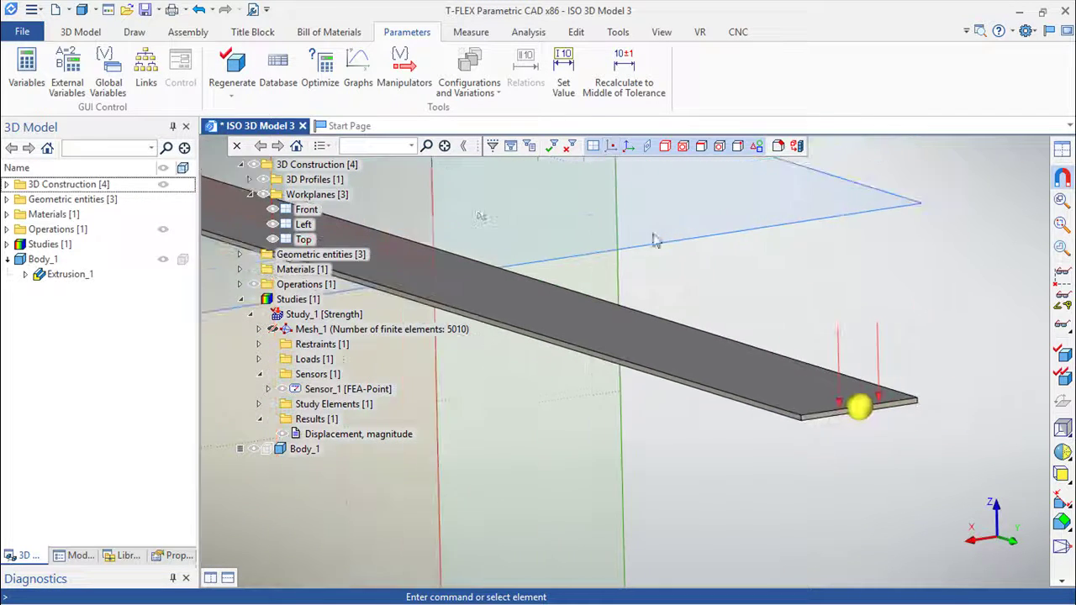
pyautogui.click(250, 180)
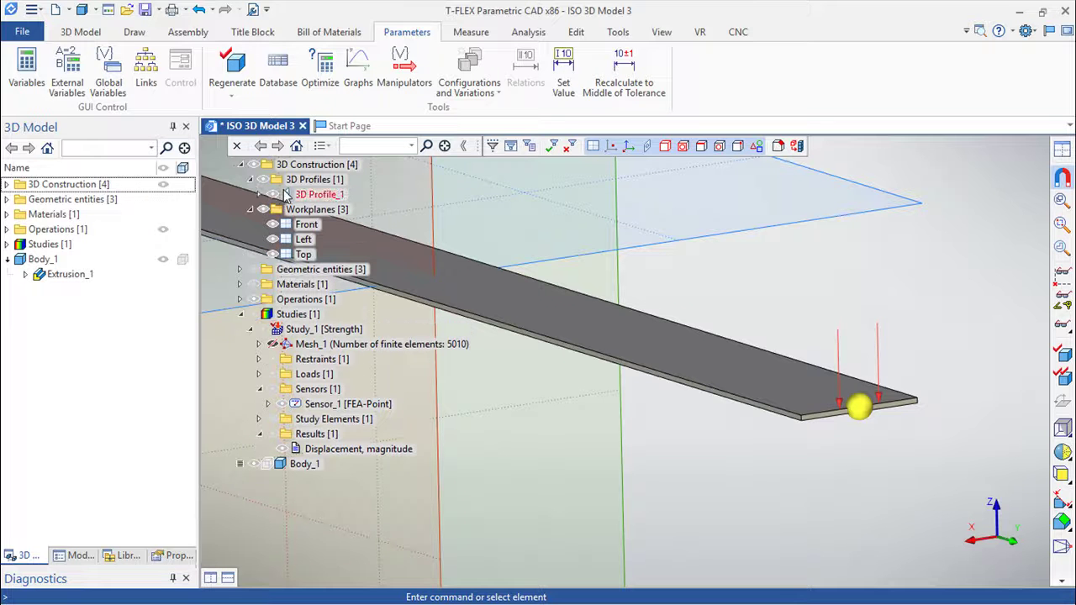
pyautogui.rightClick(290, 195)
pyautogui.click(336, 221)
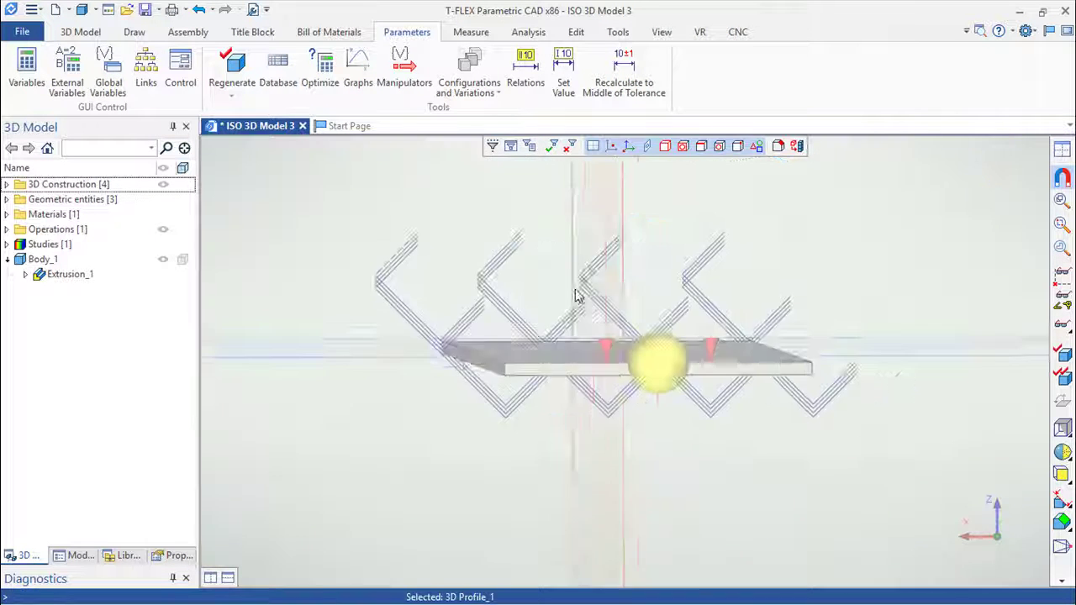
# Examine the parameters of the construction lines along the section's upper and lower edges, and exit the workplane.
pyautogui.scroll(5, 480, 384)
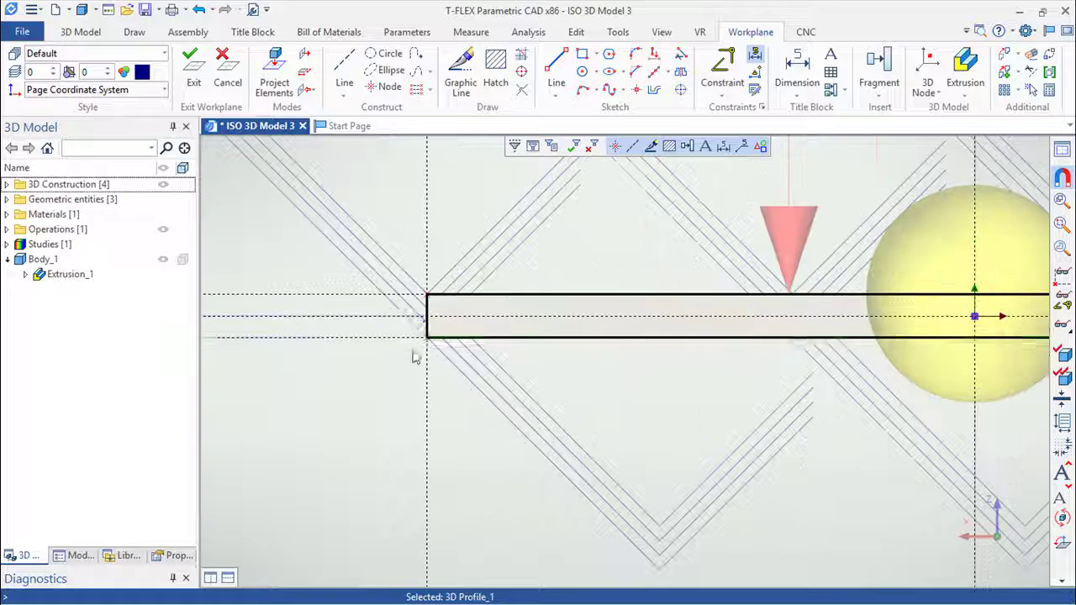
pyautogui.scroll(5, 379, 304)
pyautogui.moveTo(384, 279)
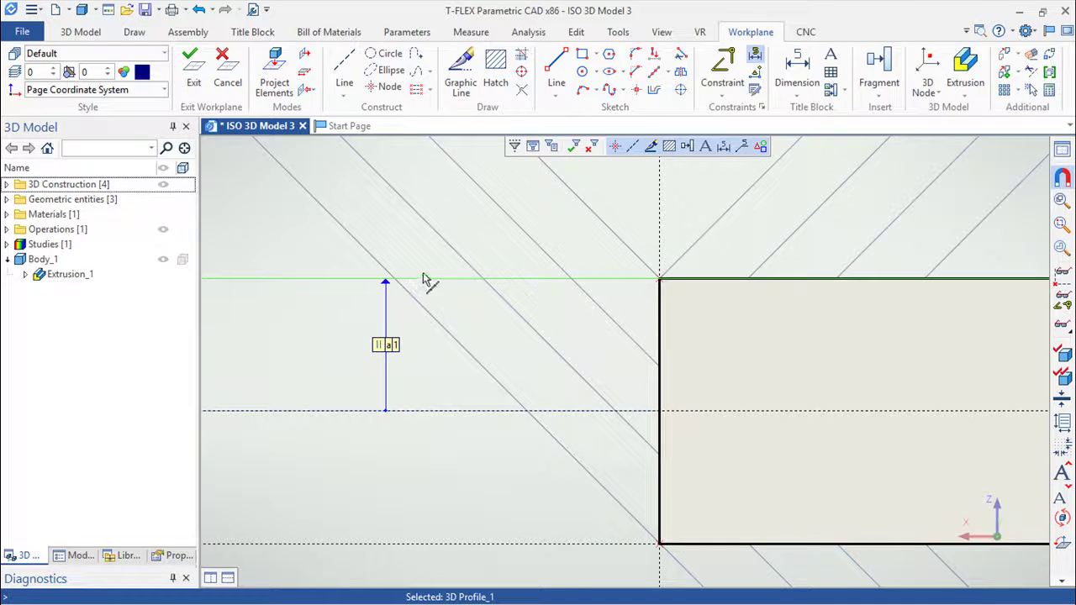
pyautogui.scroll(-2, 496, 397)
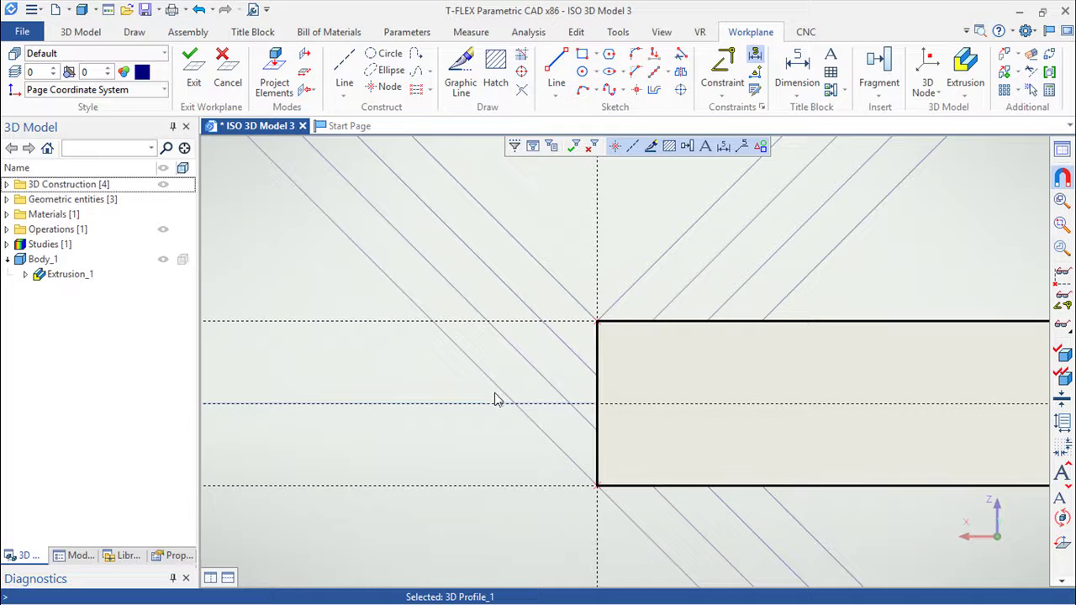
pyautogui.moveTo(479, 445); pyautogui.dragTo(533, 372, button='middle')
pyautogui.moveTo(521, 411)
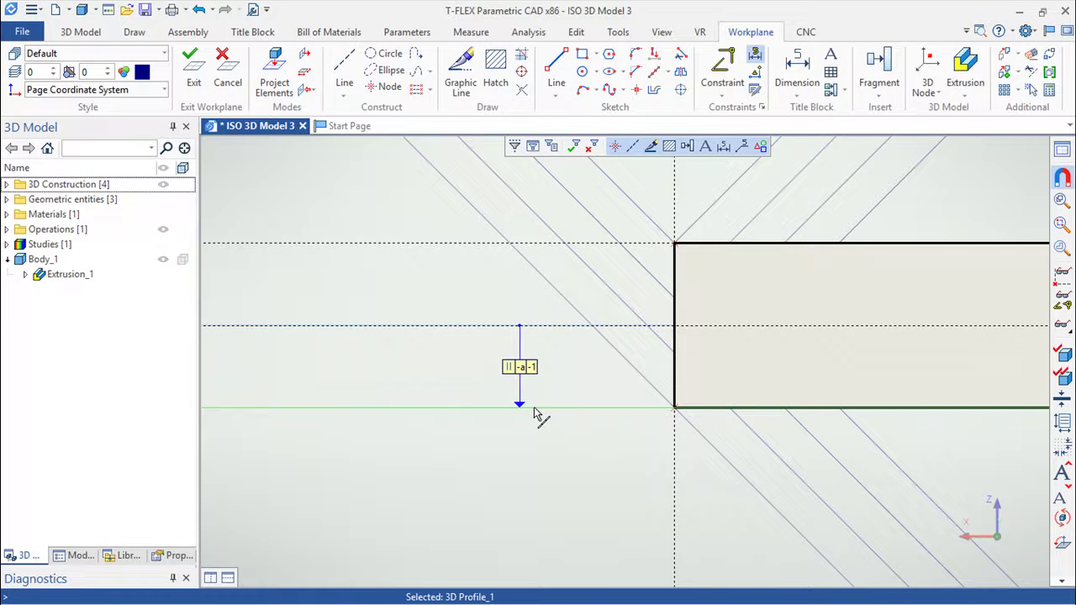
pyautogui.moveTo(554, 411)
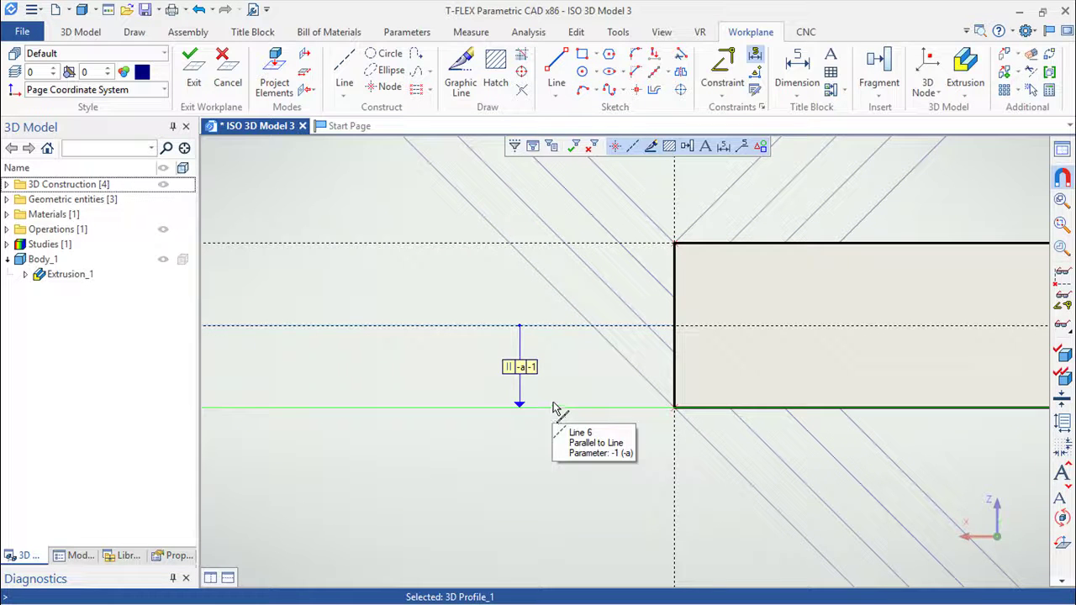
pyautogui.scroll(1, 551, 403)
pyautogui.scroll(-8, 544, 403)
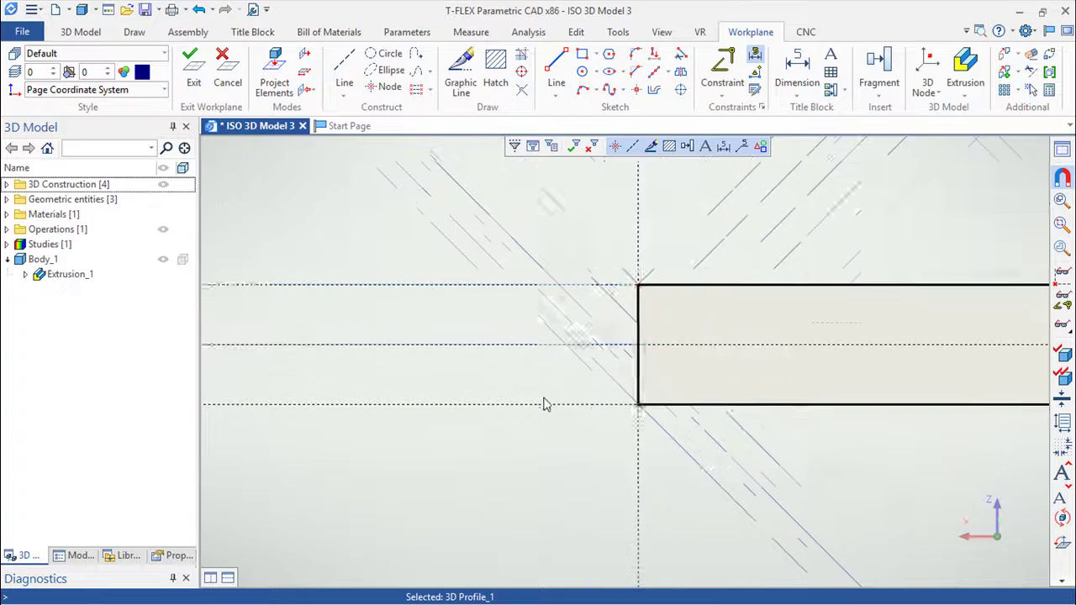
pyautogui.click(193, 73)
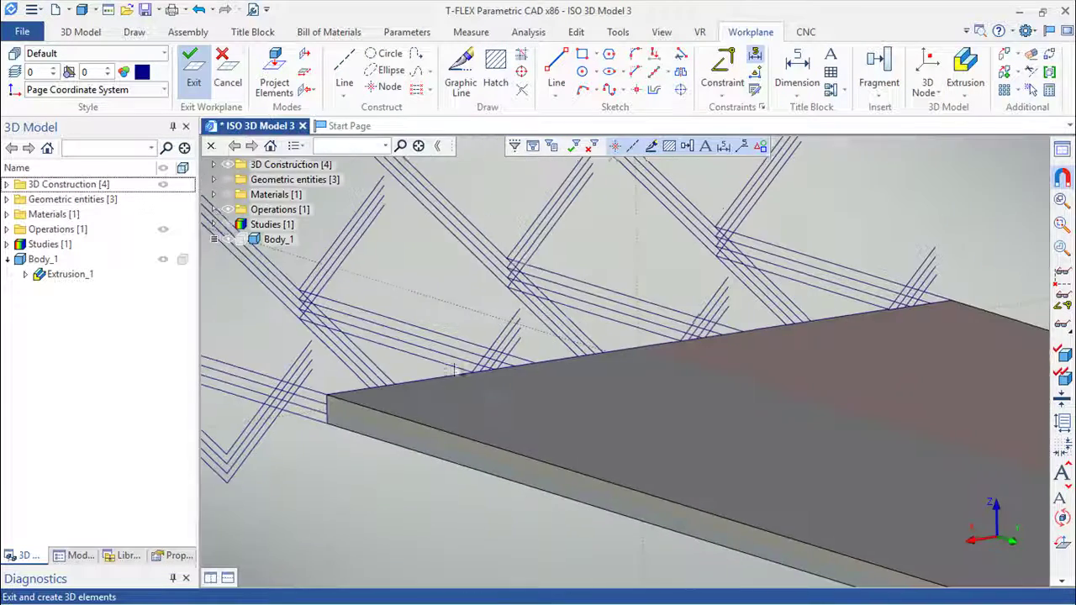